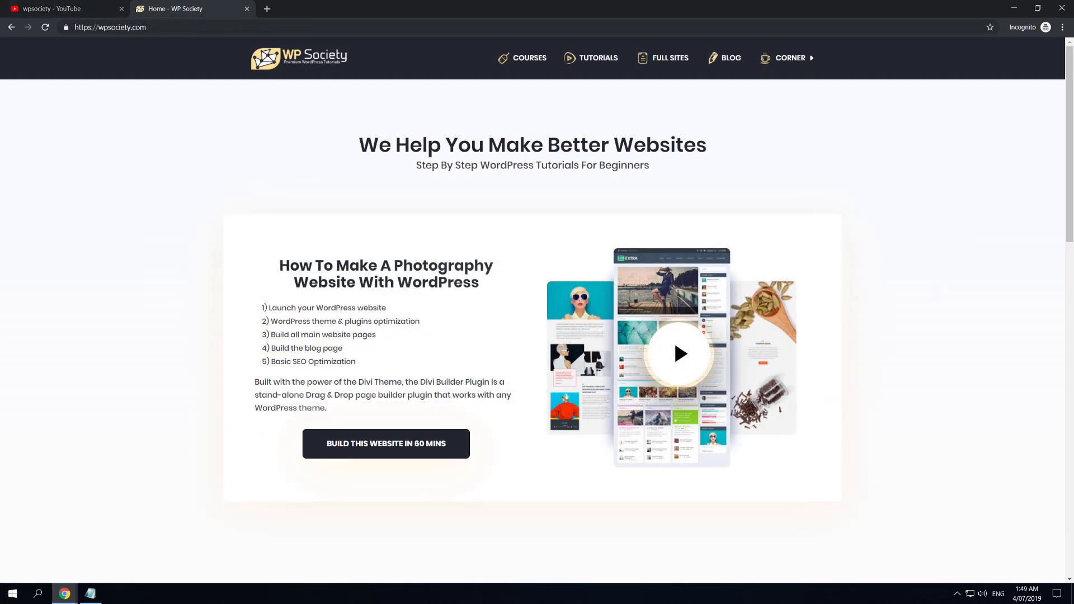
Scroll the WP Society home page down and back up
scroll(1072, 43, "down", 1)
scroll(1071, 44, "up", 1)
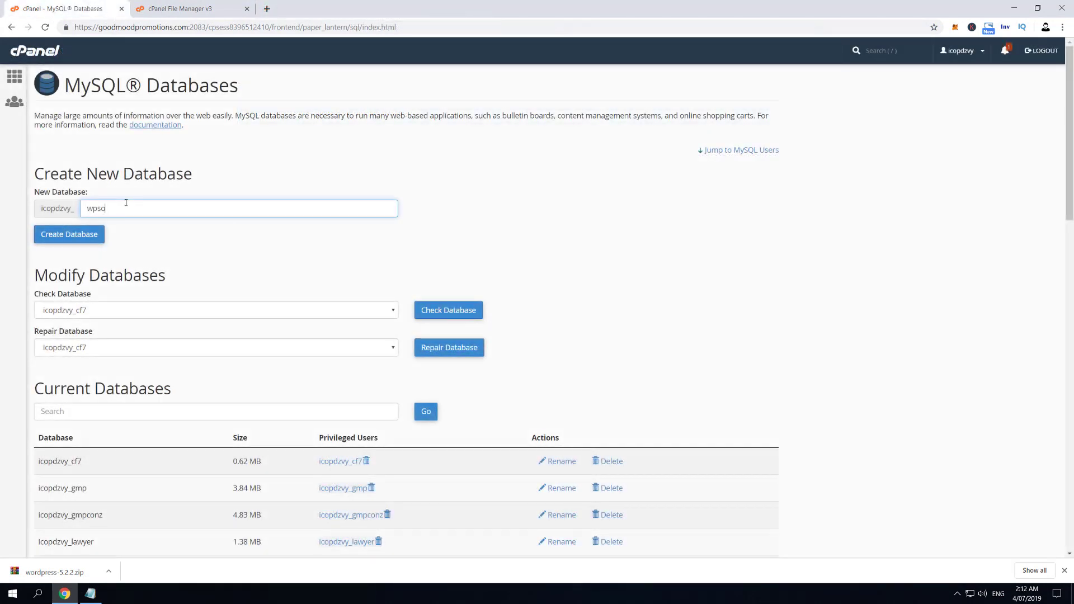
double_click(126, 203)
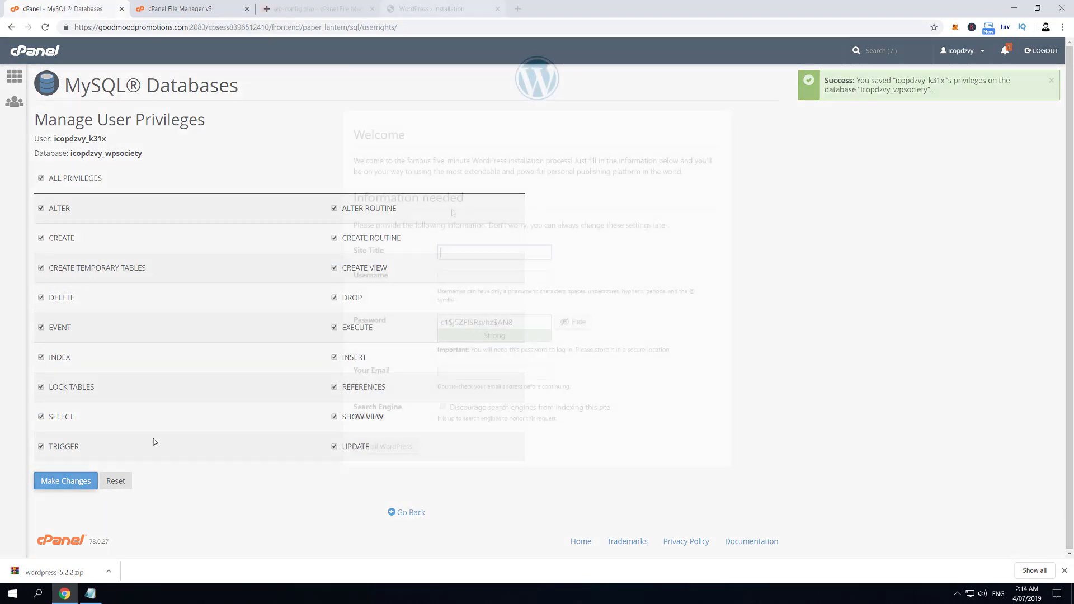
type("tle")
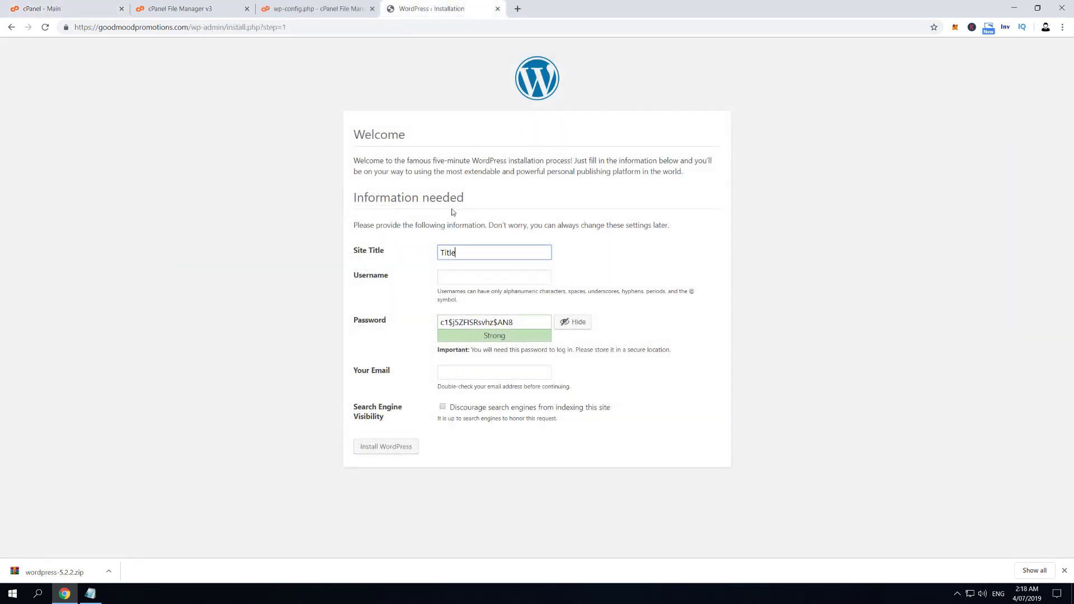
key("Tab")
type("admin")
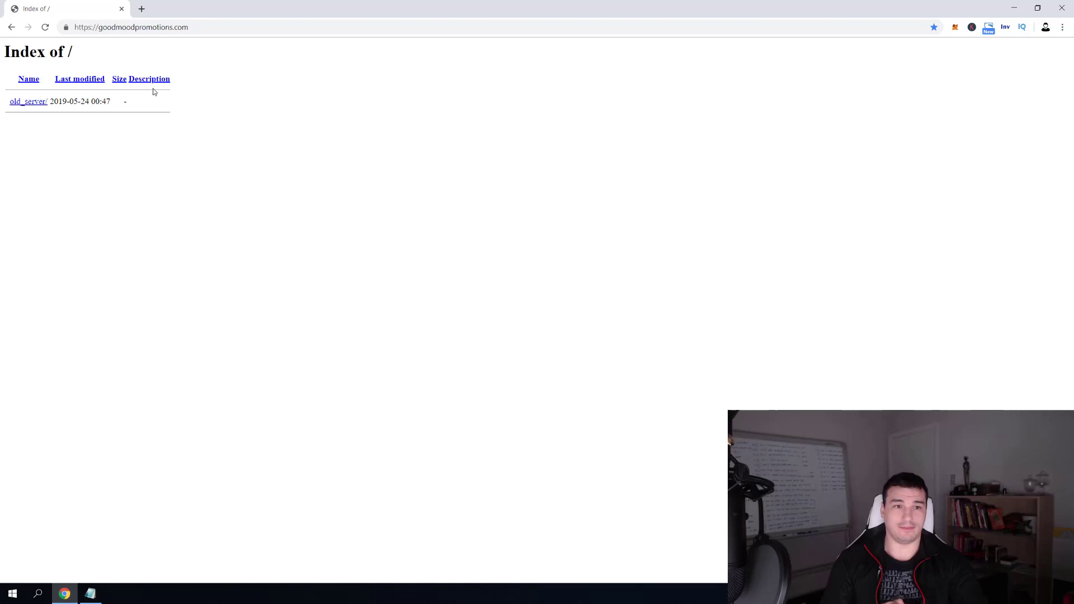
Download wordpress-5.2.2.zip from wordpress.org into the project folder, then close that tab
left_click(142, 10)
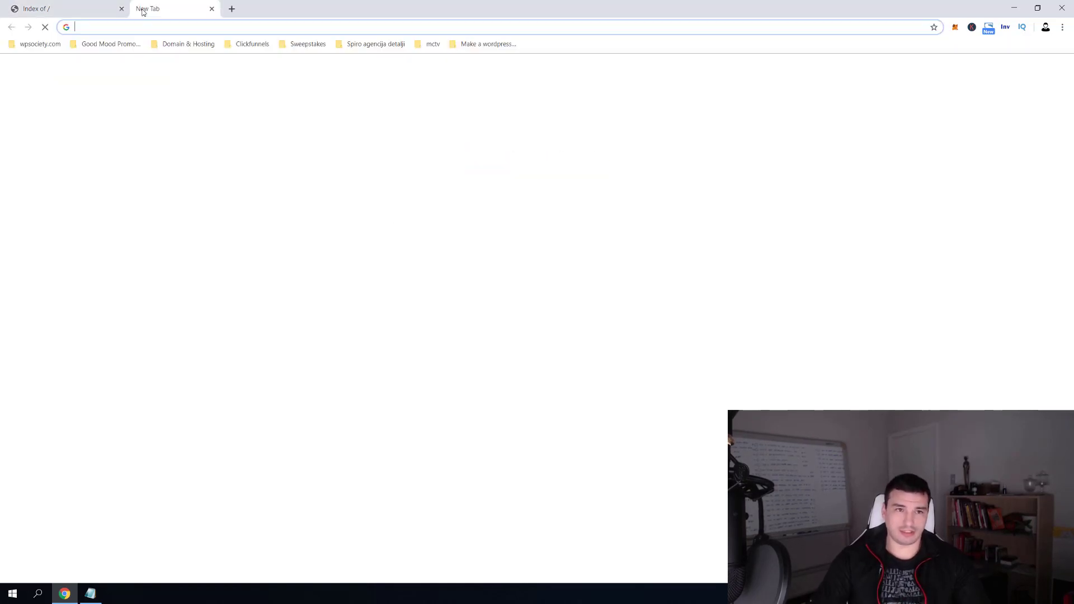
type("wordpress")
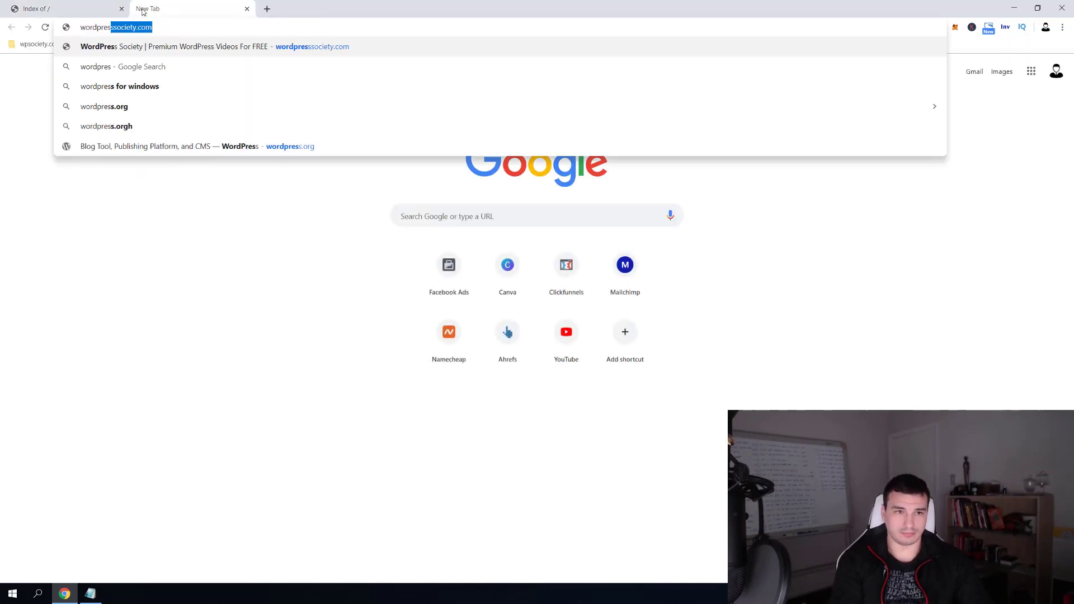
key("Return")
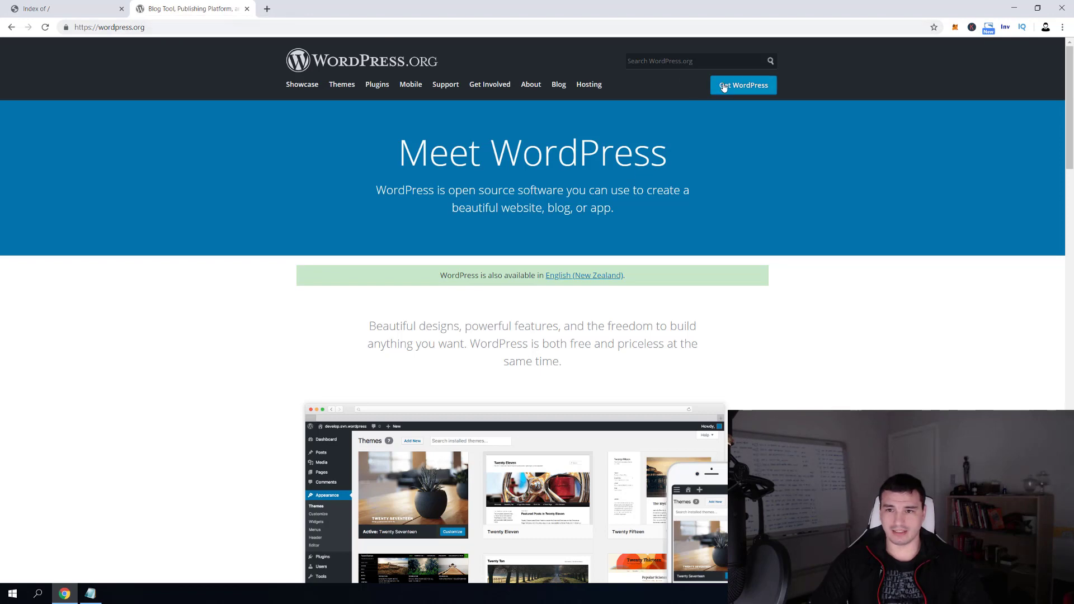
left_click(724, 87)
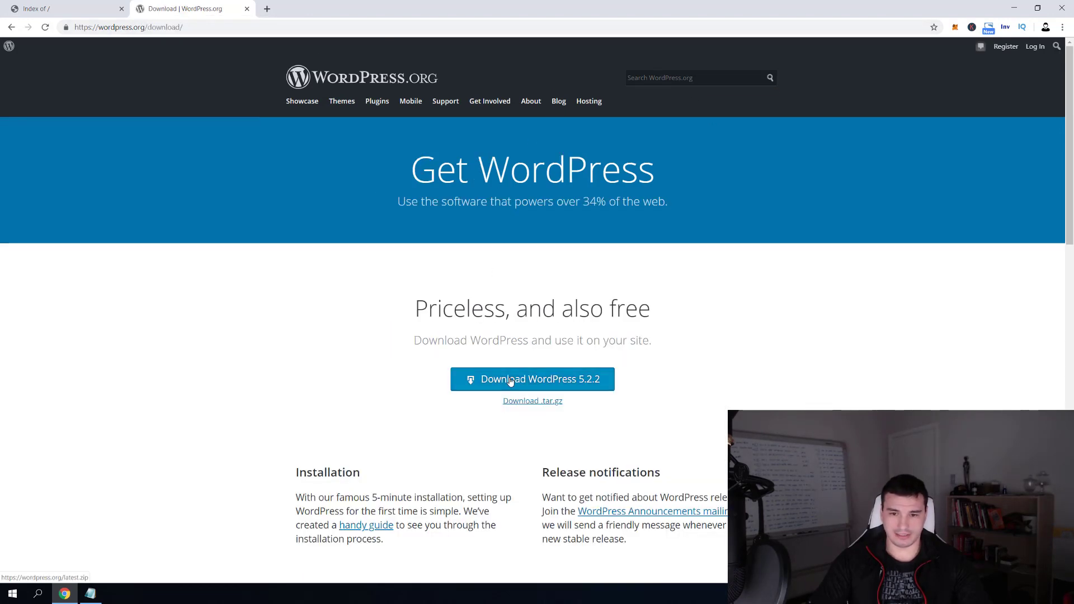
left_click(511, 381)
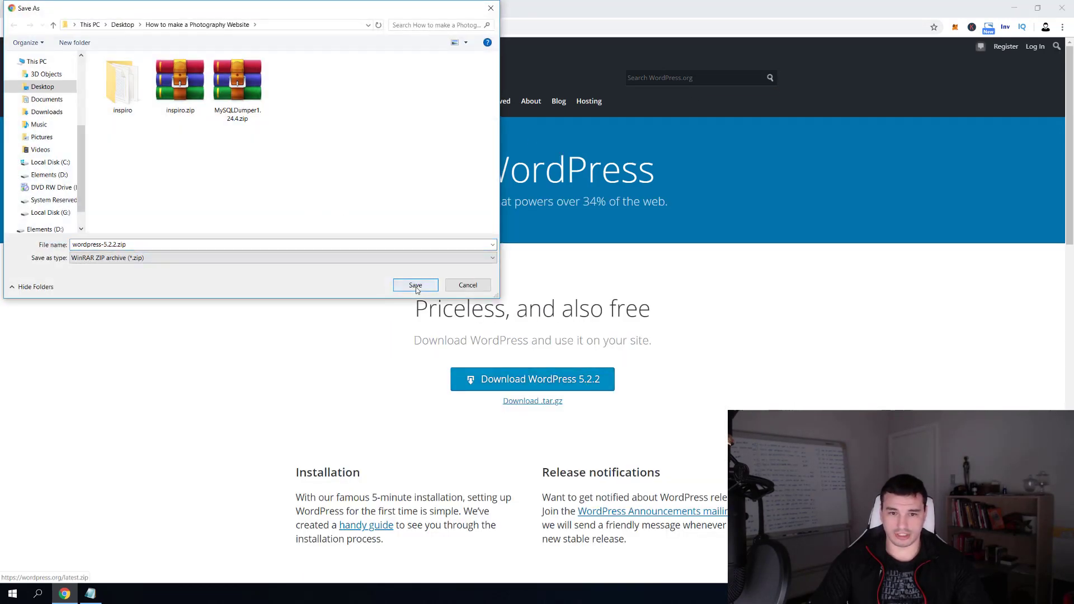
left_click(415, 286)
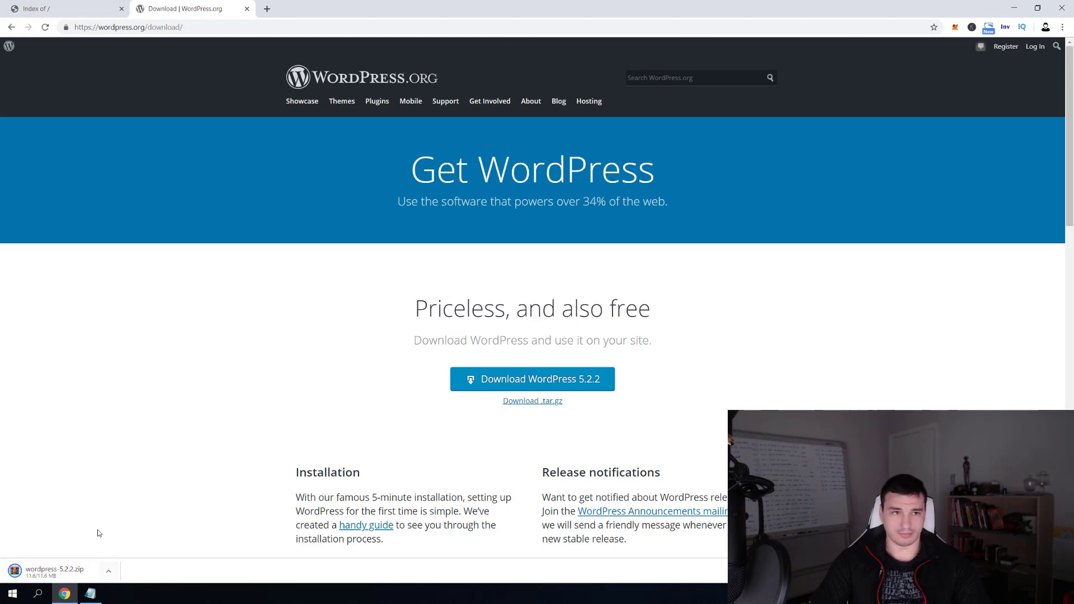
left_click(246, 9)
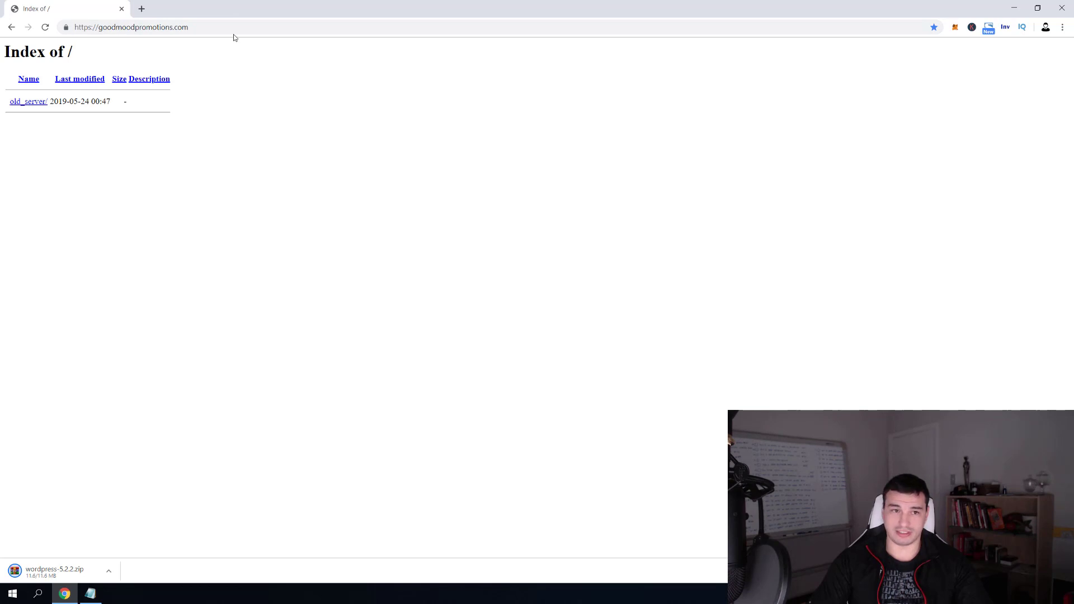
Open goodmoodpromotions.com/cpanel and log in with the account password
left_click(235, 28)
key("End")
type("/cpanel")
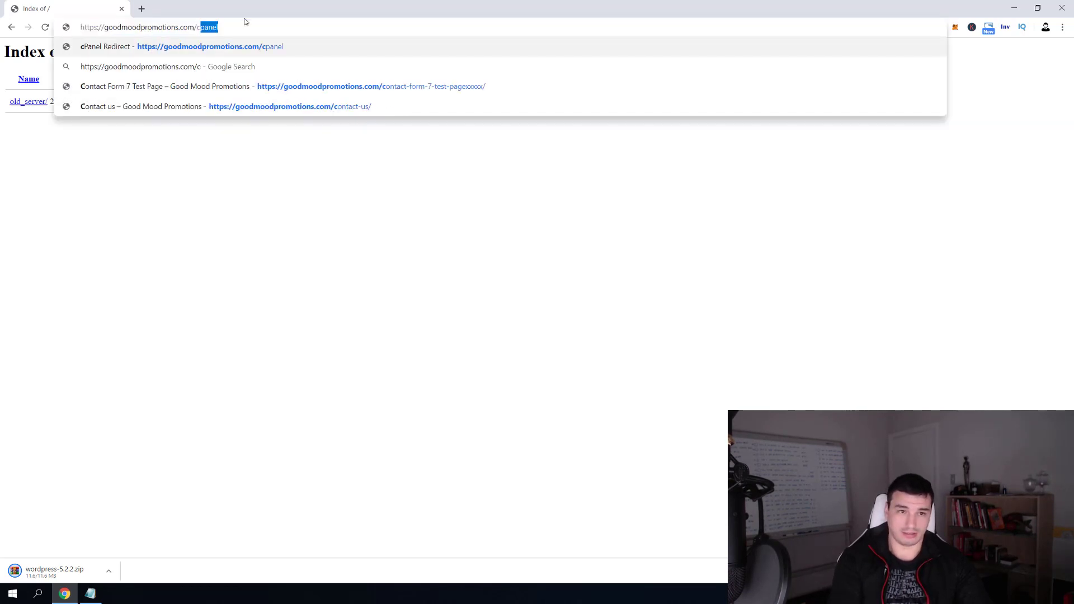
key("Return")
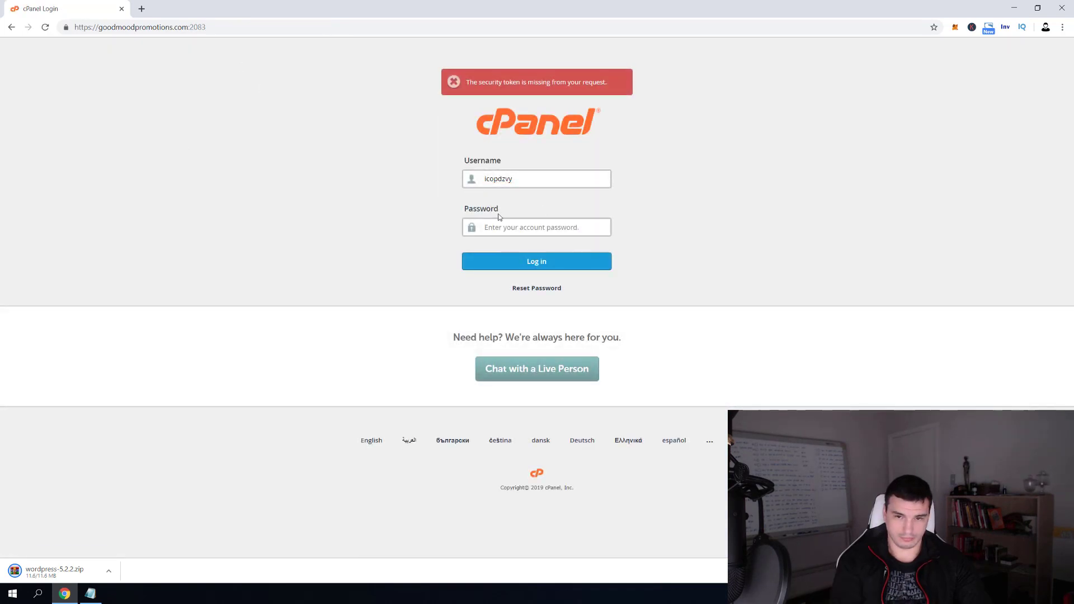
left_click(498, 227)
type("•••••••••")
key("Return")
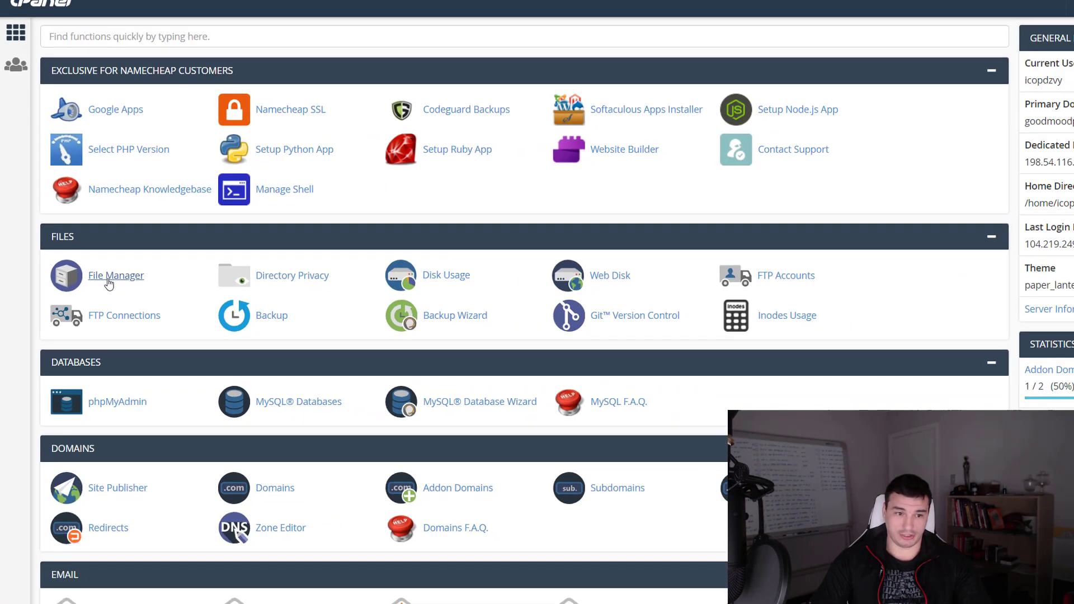
Open File Manager and go into the public_html folder containing old_server
left_click(166, 305)
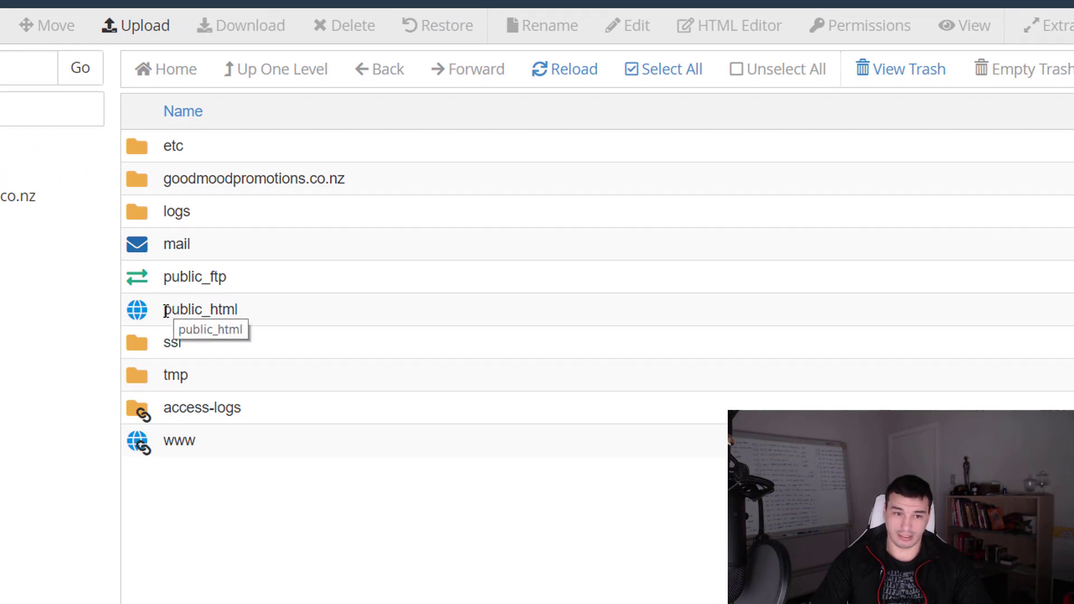
left_click_drag(175, 314, 263, 308)
left_click(193, 315)
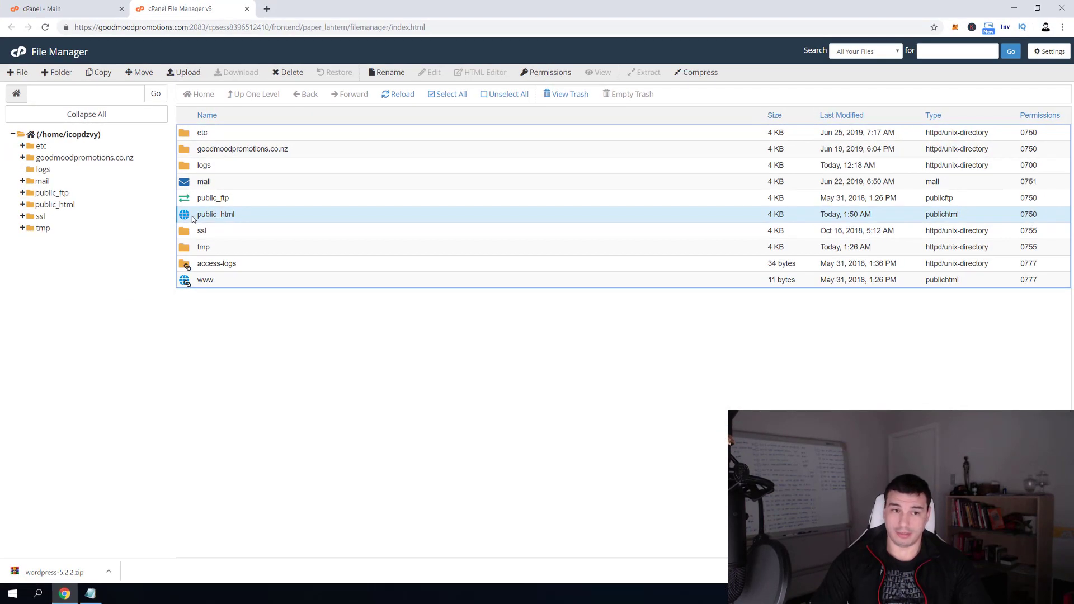
left_click(58, 10)
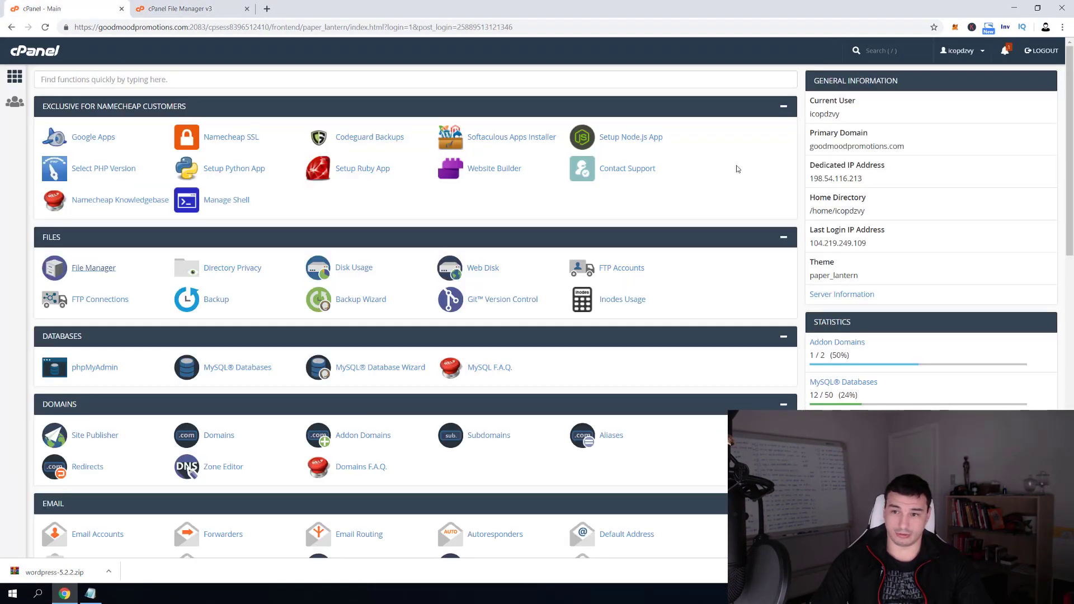
left_click_drag(811, 147, 910, 149)
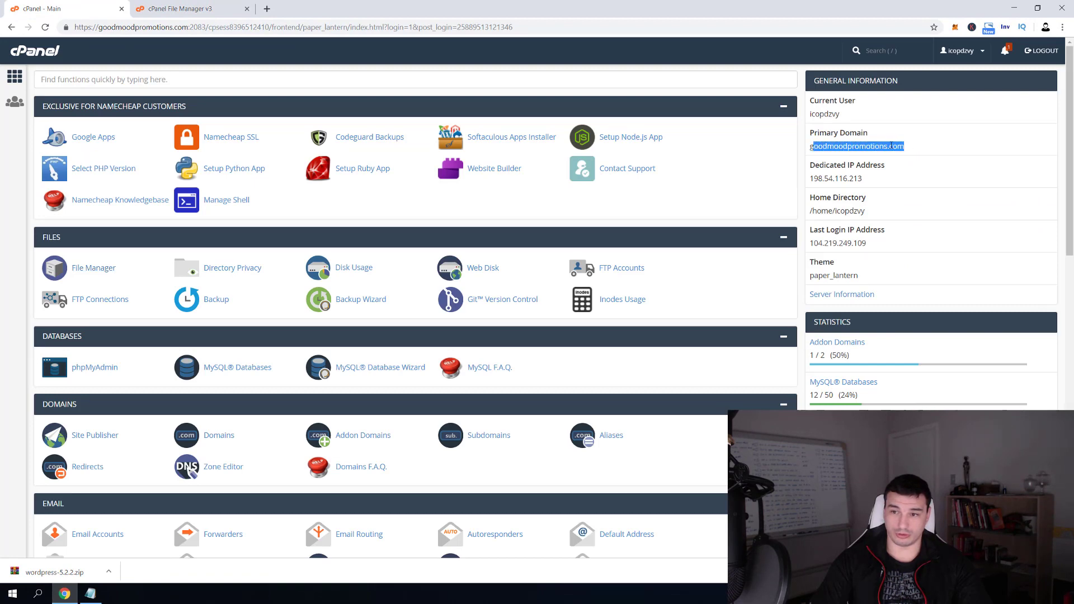
left_click(874, 147)
left_click(147, 9)
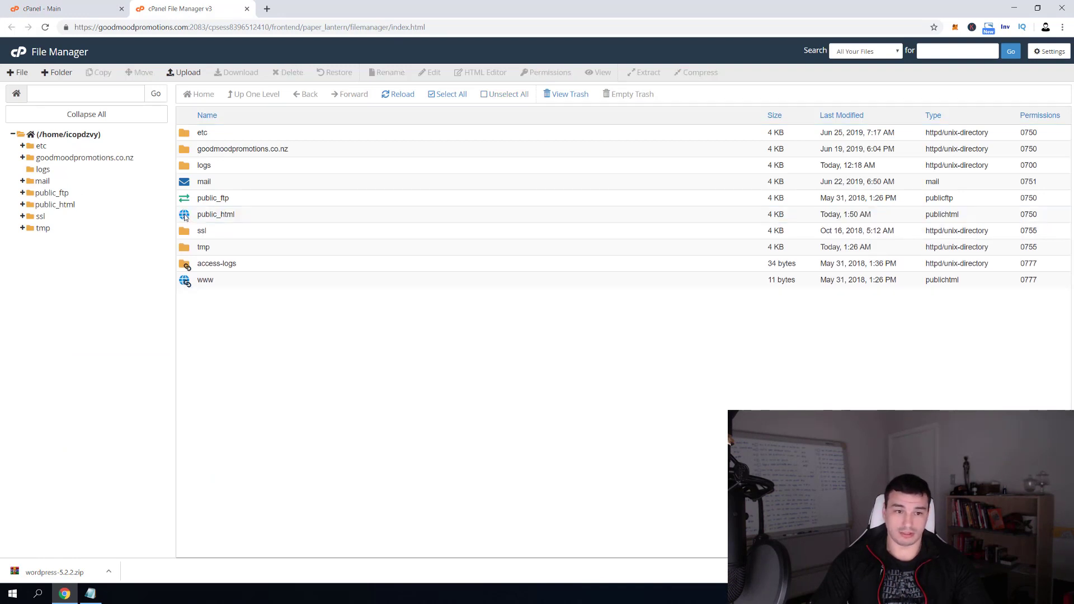
double_click(185, 217)
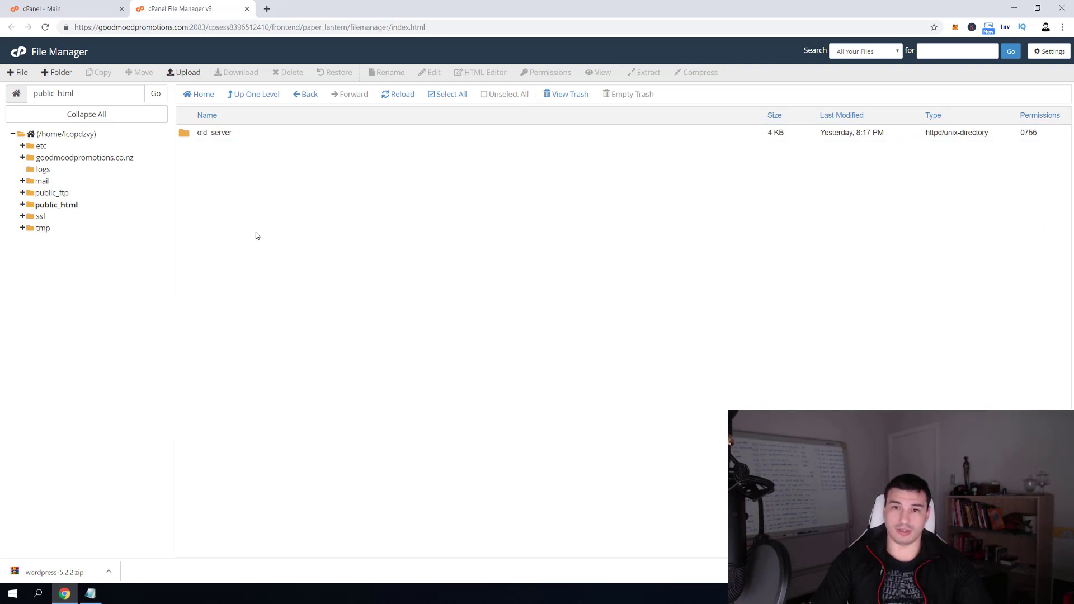
Upload wordpress-5.2.2.zip (11.56 MB) into public_html and reopen the folder to see it
left_click(187, 73)
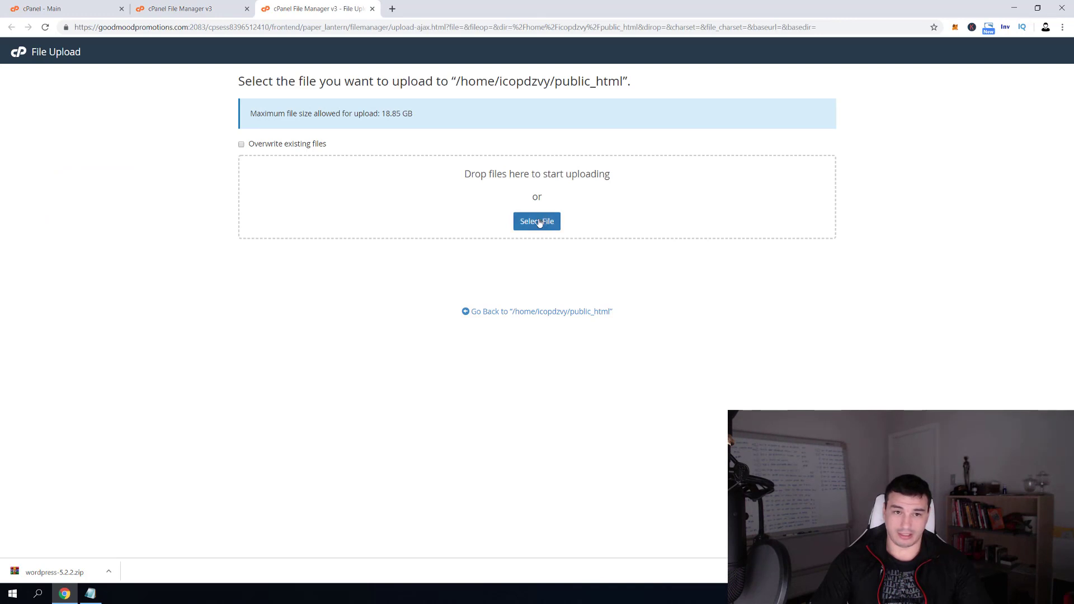
left_click(542, 226)
double_click(304, 103)
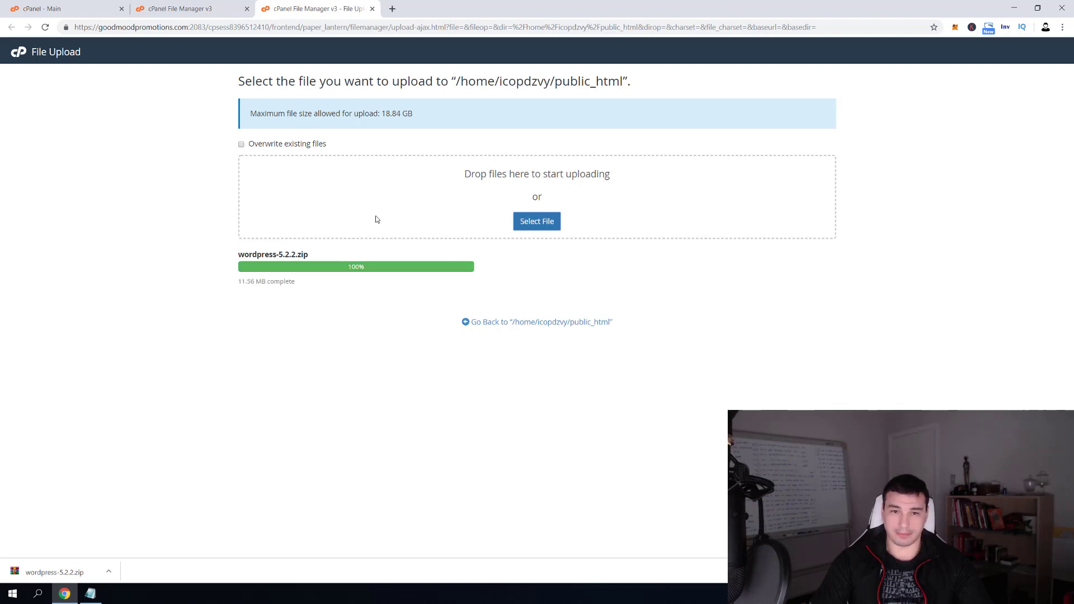
left_click(373, 9)
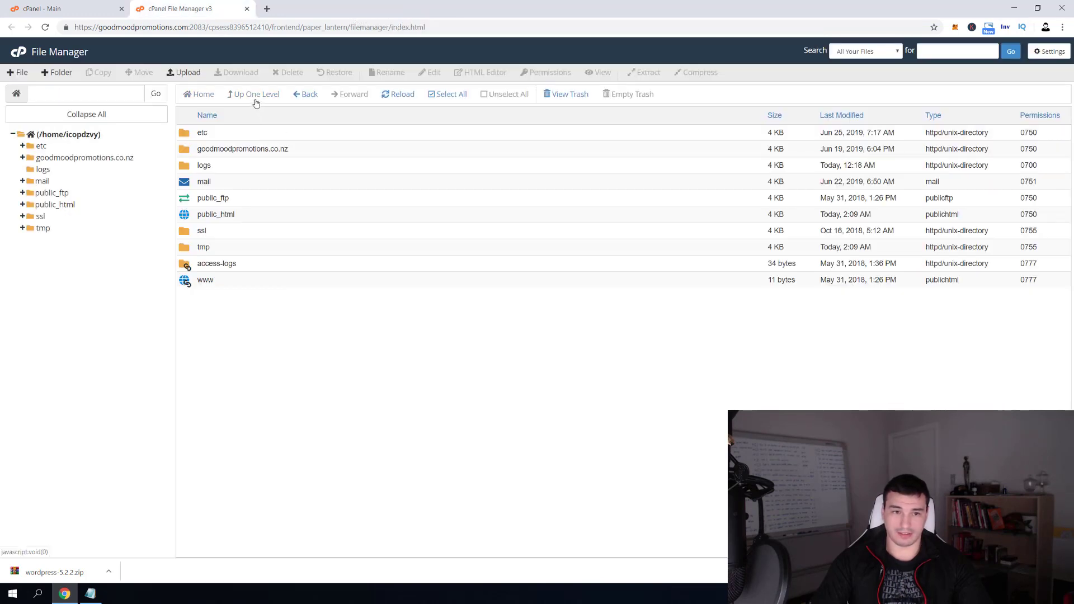
left_click(195, 216)
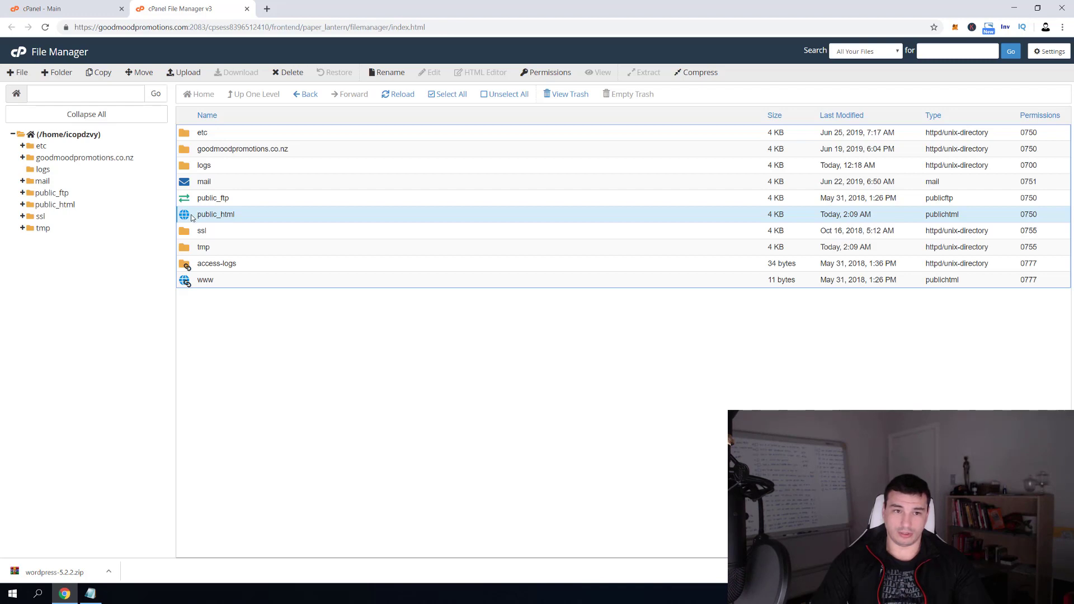
double_click(191, 218)
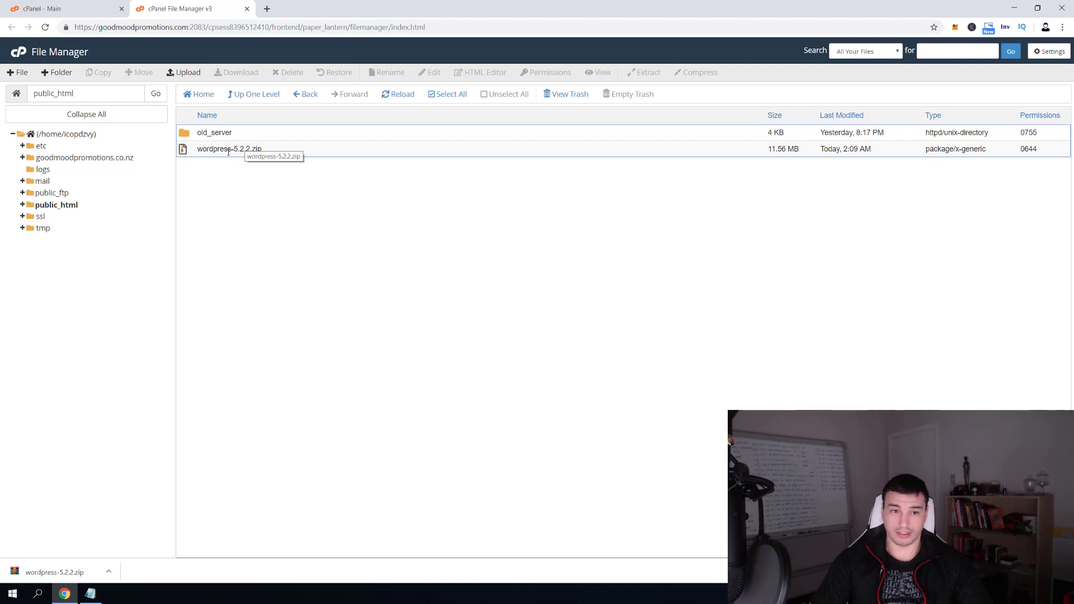
Extract wordpress-5.2.2.zip into public_html, creating a wordpress folder
right_click(226, 150)
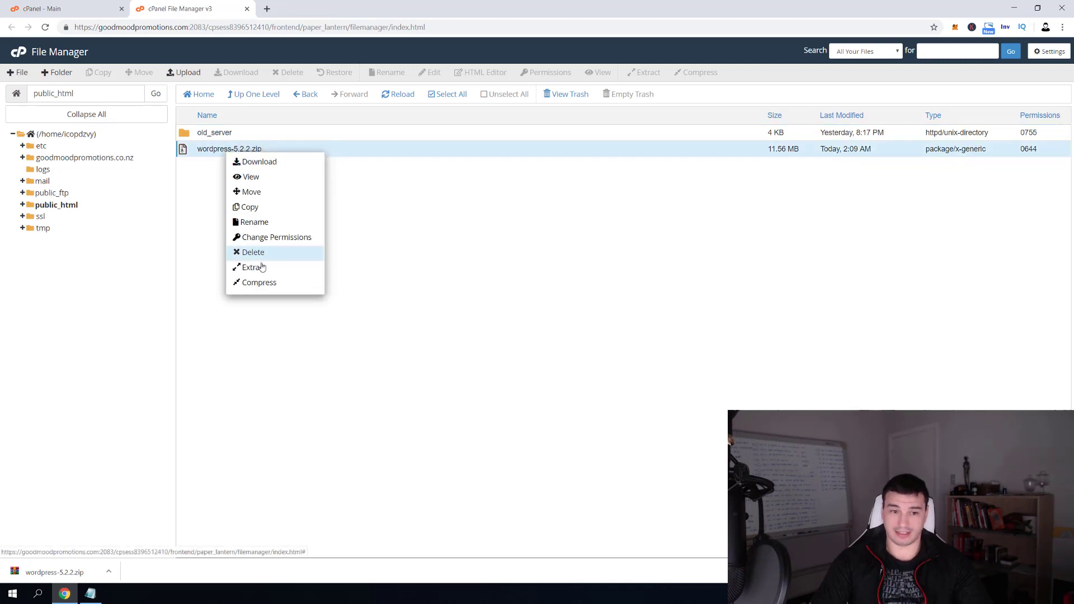
left_click(289, 266)
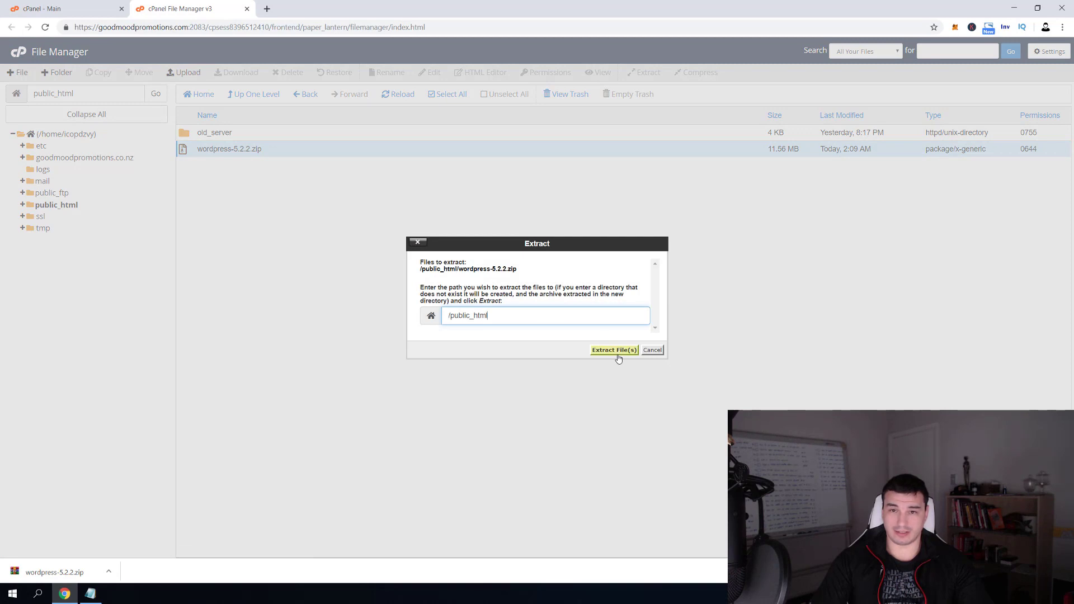
left_click(614, 350)
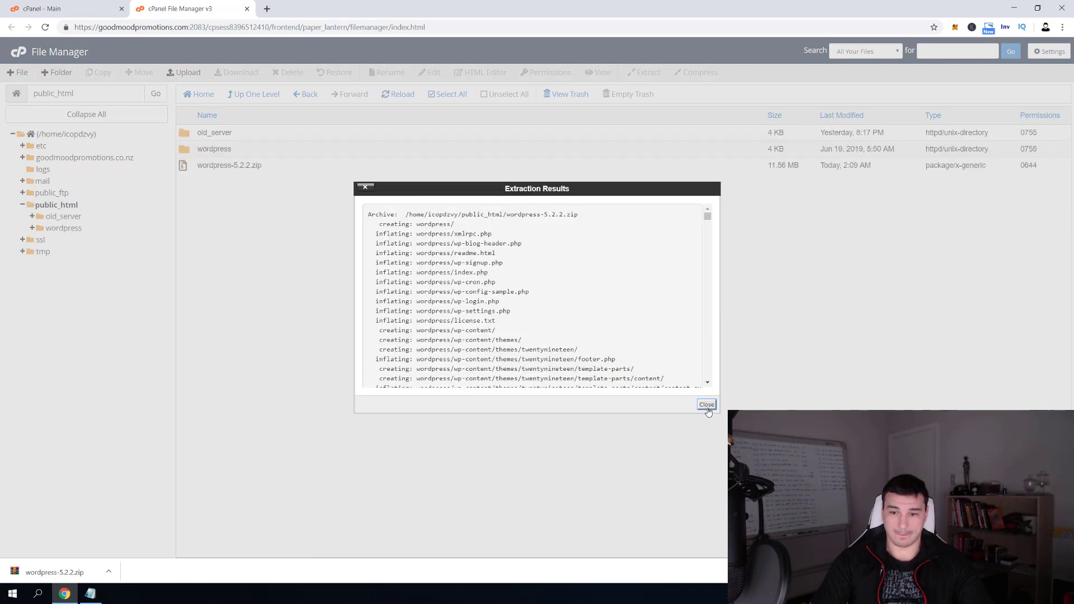
left_click(706, 405)
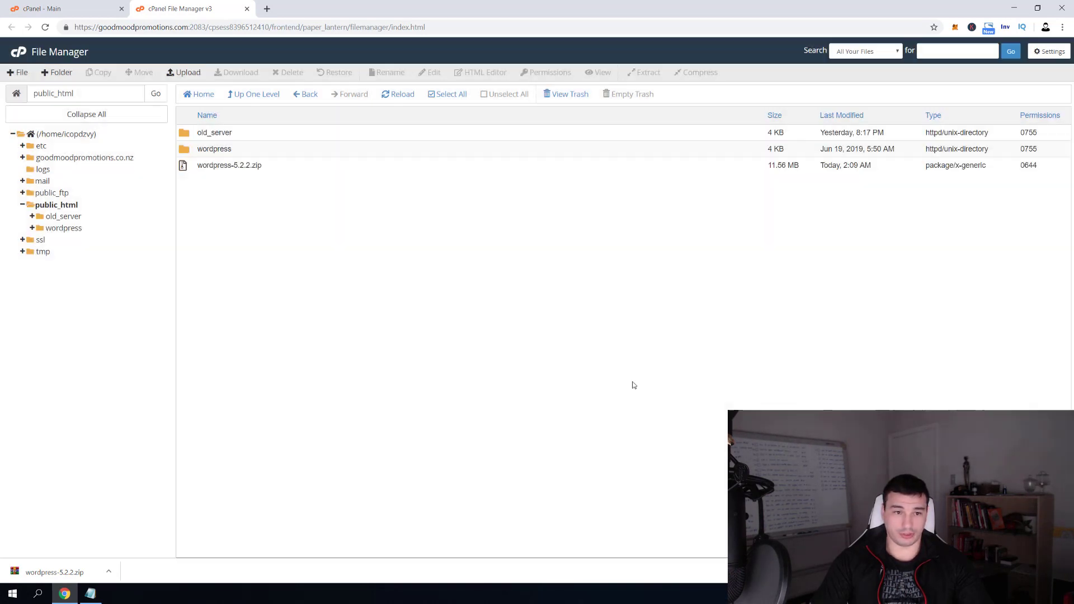
Delete the wordpress-5.2.2.zip archive from public_html
left_click(203, 166)
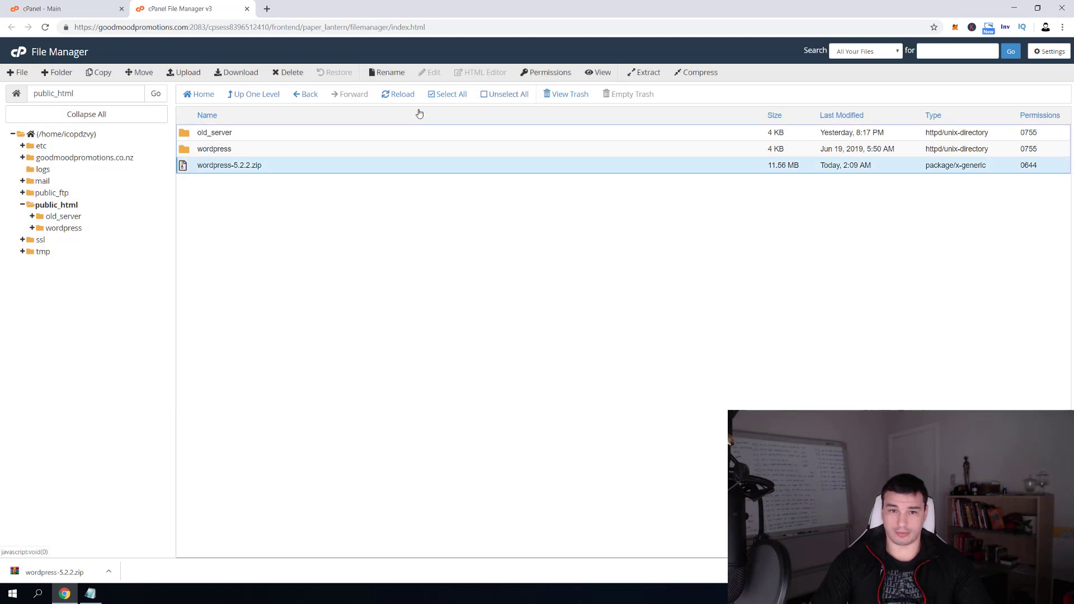
left_click(289, 72)
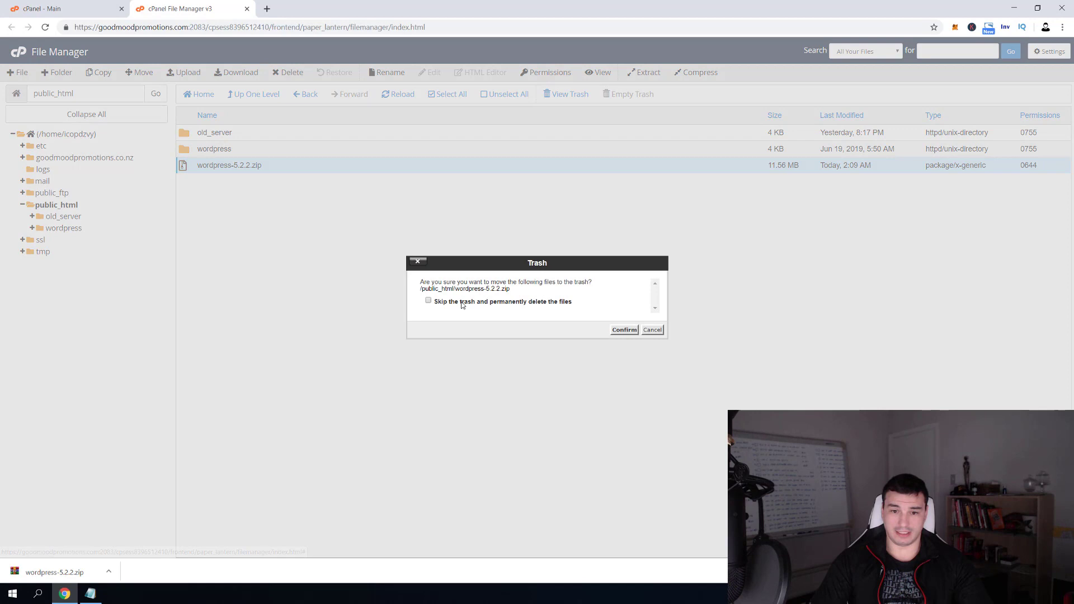
left_click(638, 331)
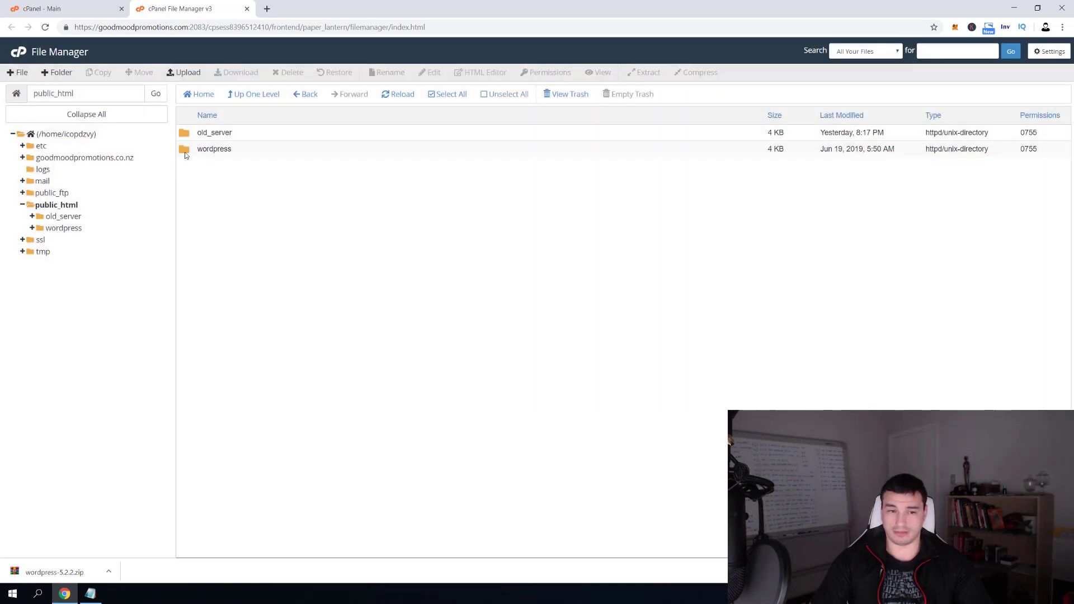
Move every file in the wordpress folder to /public_html/
double_click(185, 151)
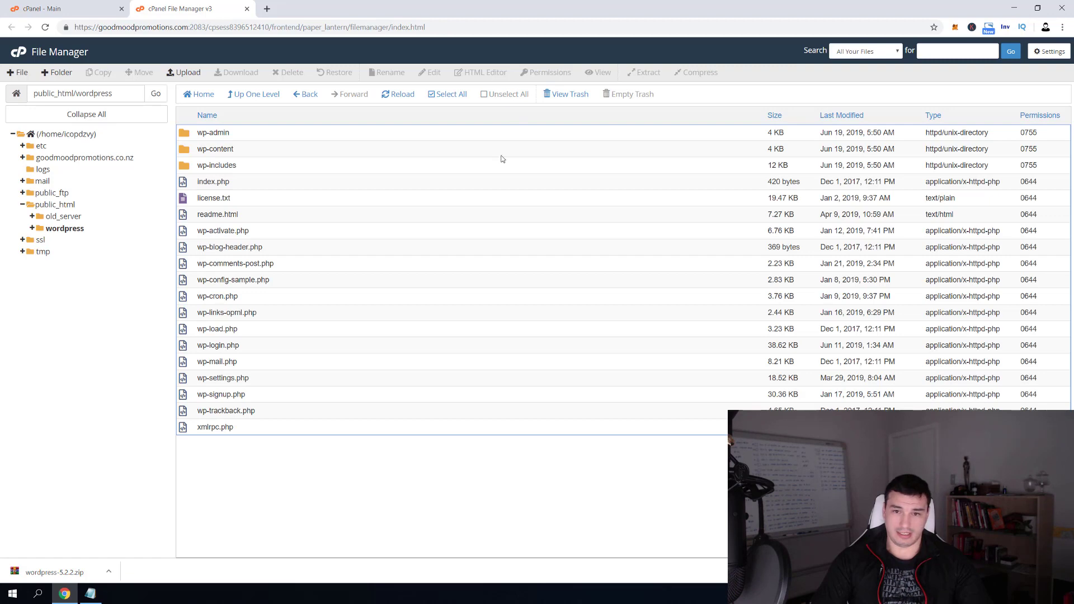
left_click(450, 94)
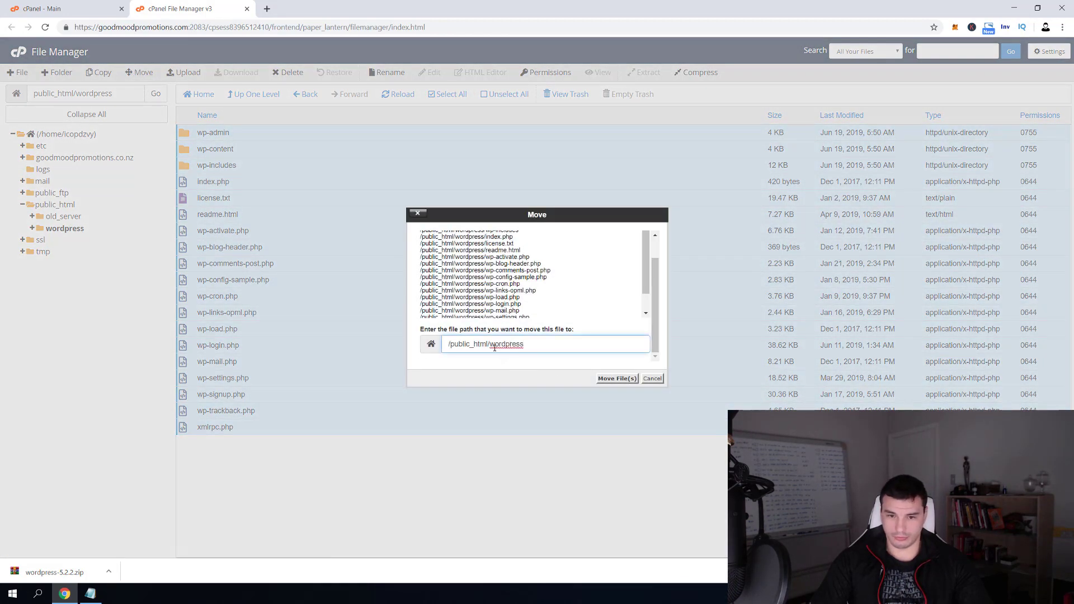
double_click(494, 345)
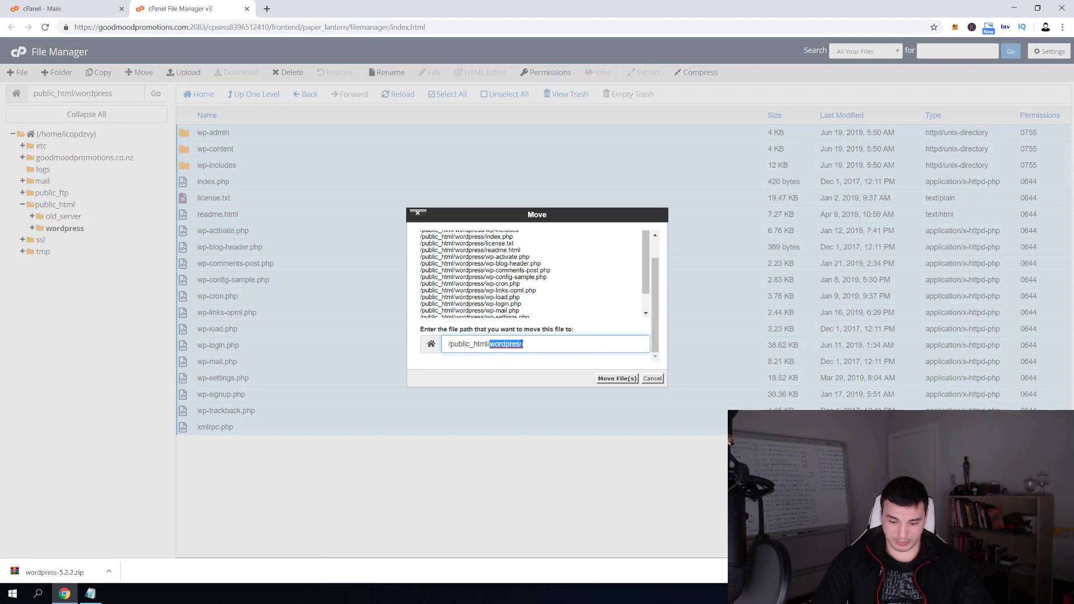
key("BackSpace")
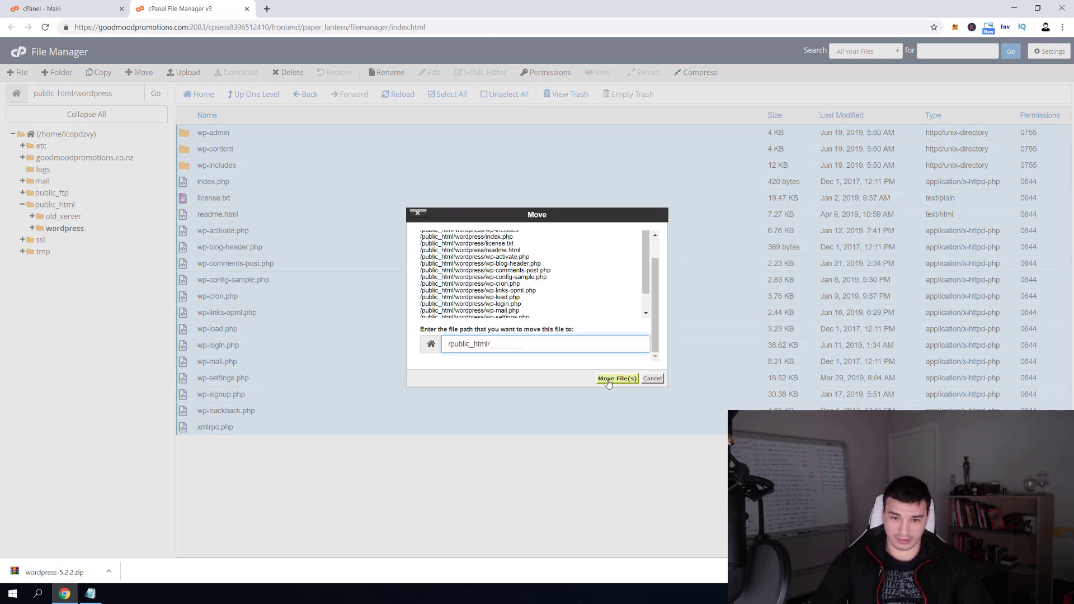
left_click(611, 378)
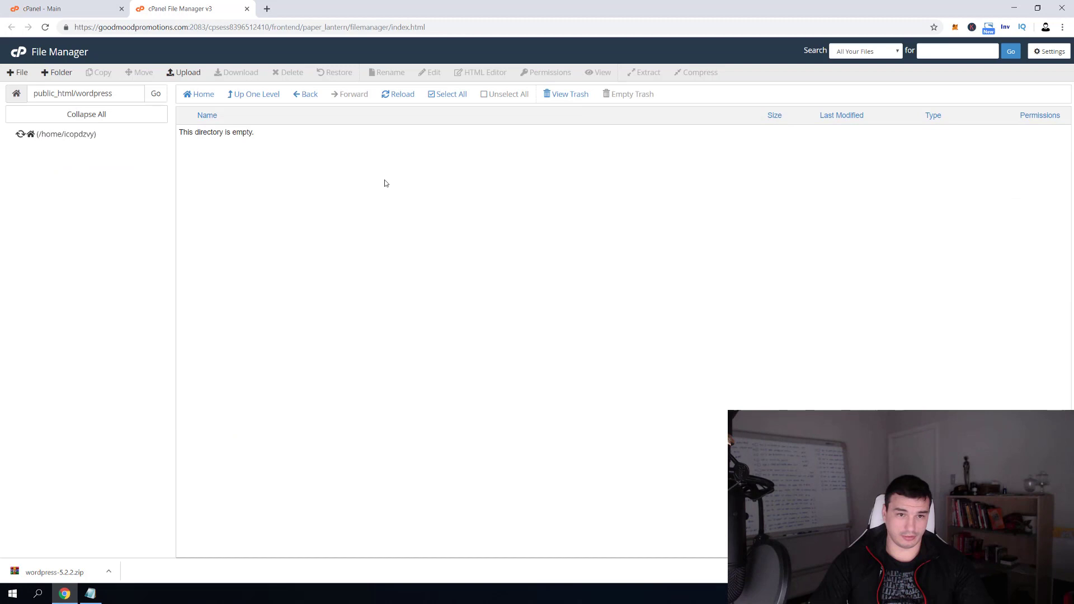
Go back up to public_html and select the now-empty wordpress folder
left_click(254, 94)
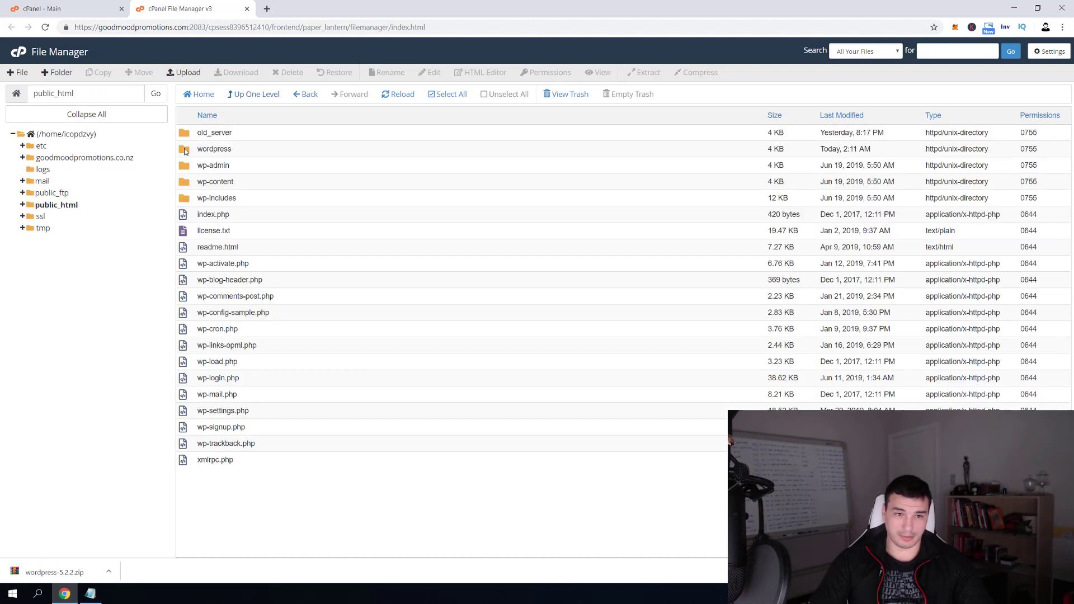
left_click(238, 150)
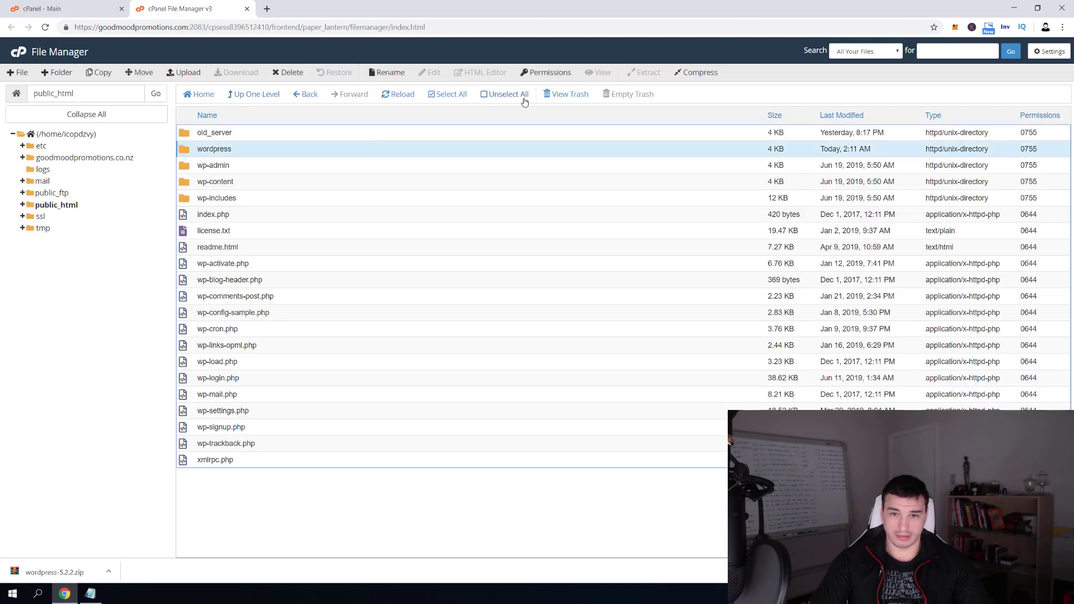
right_click(211, 150)
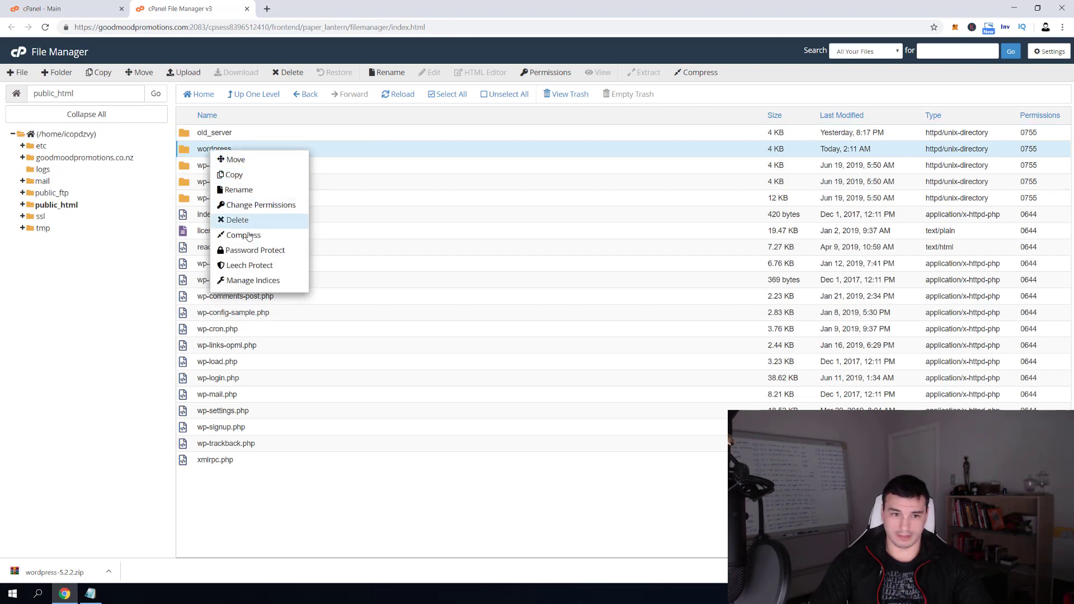
Permanently delete the empty wordpress folder and return to the cPanel main page
left_click(246, 231)
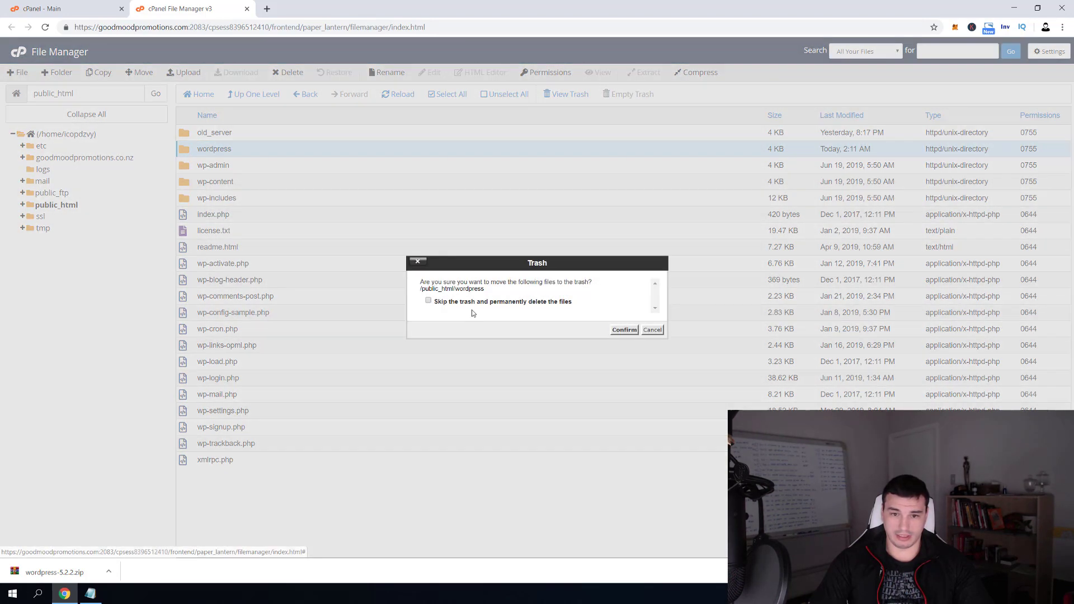
left_click(621, 331)
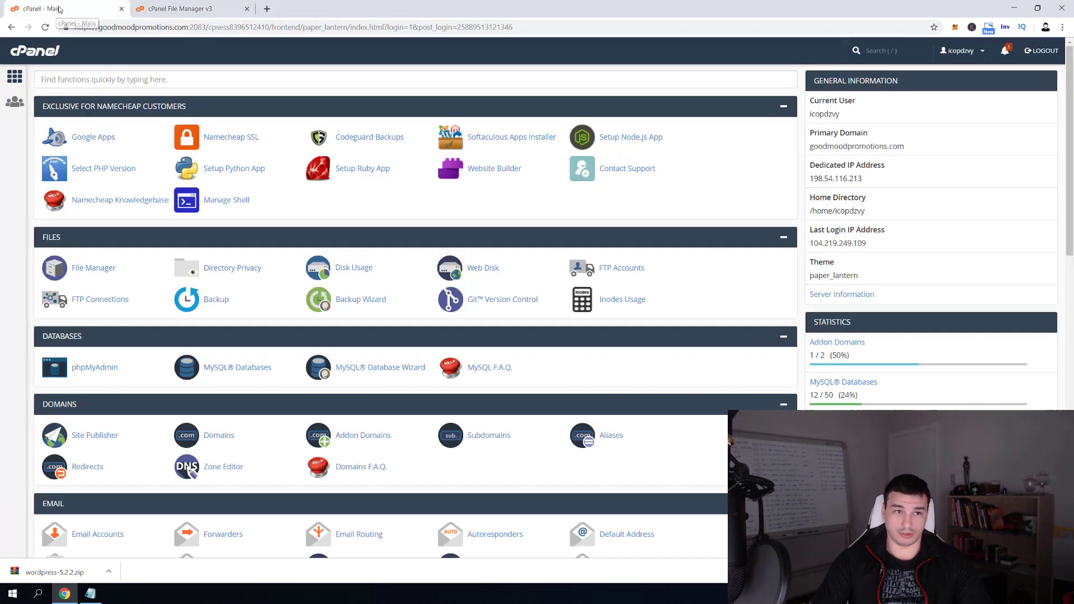
left_click(59, 10)
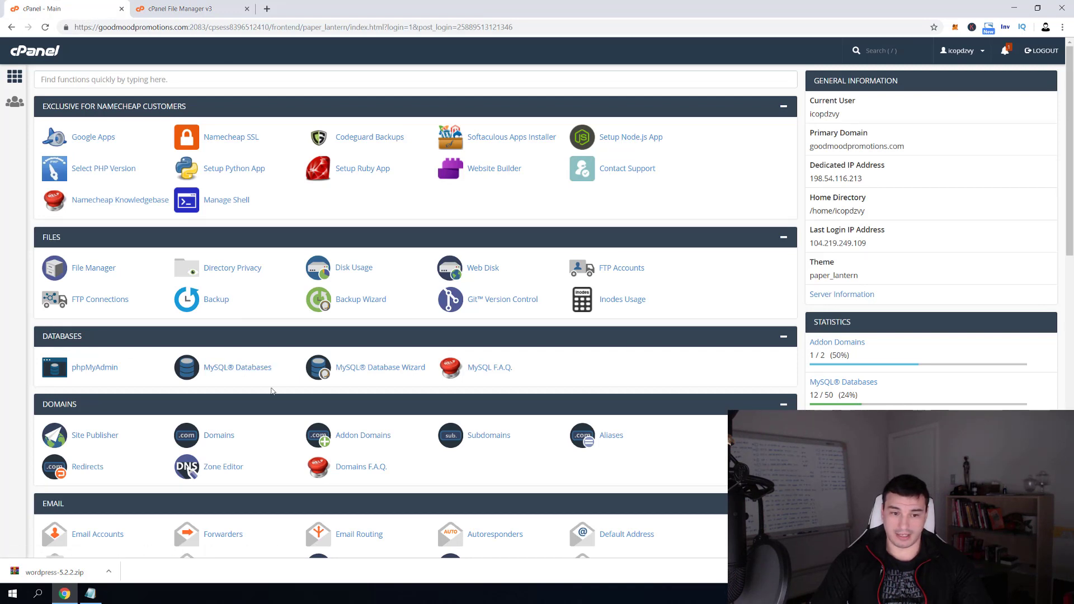
Create a new MySQL database named wpsociety
left_click(249, 372)
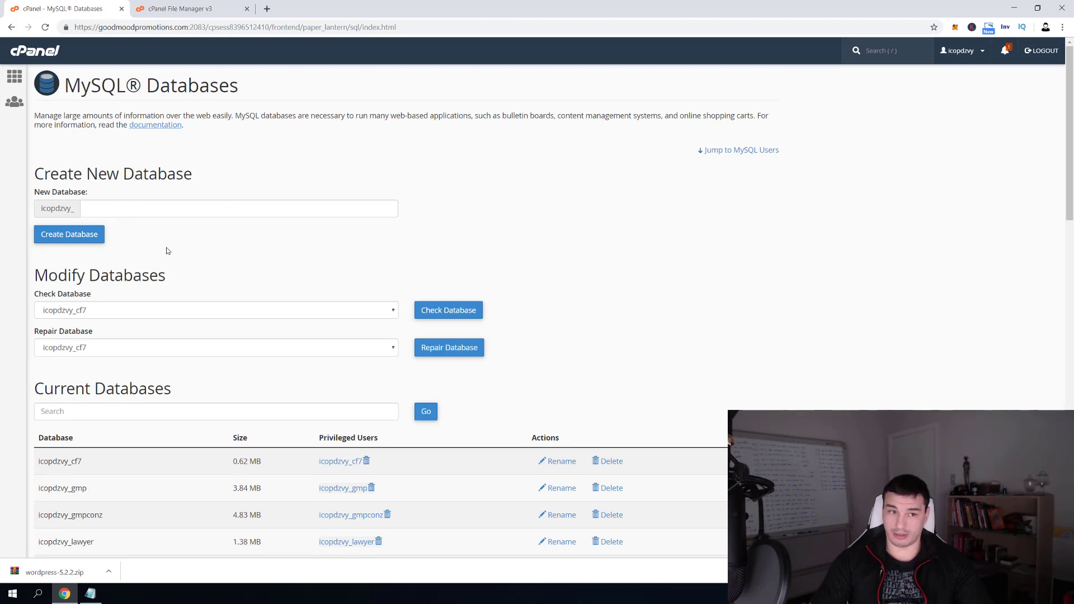
left_click(157, 204)
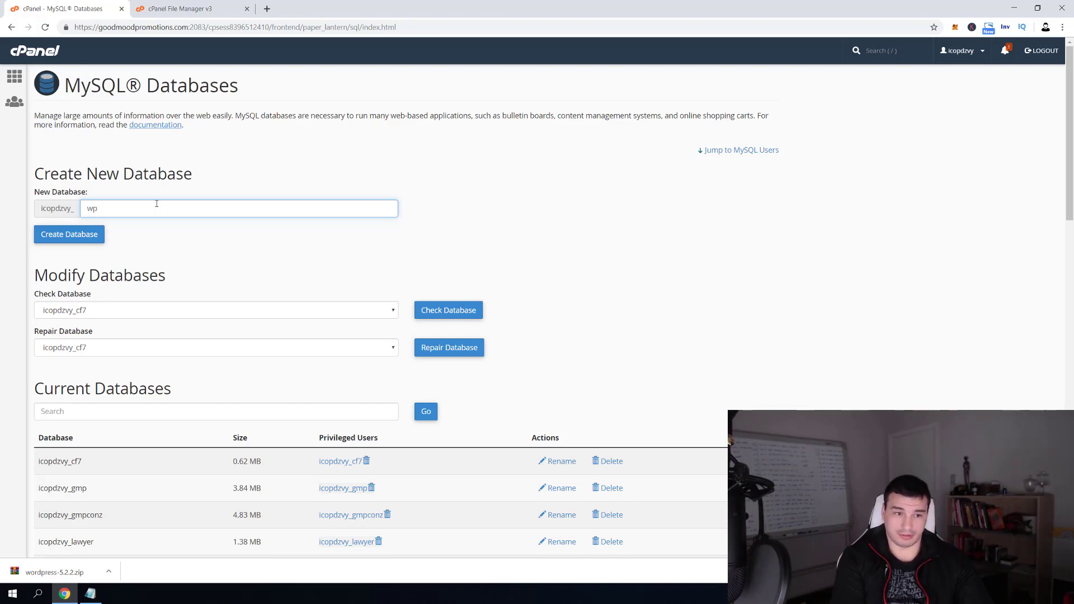
type("ociety")
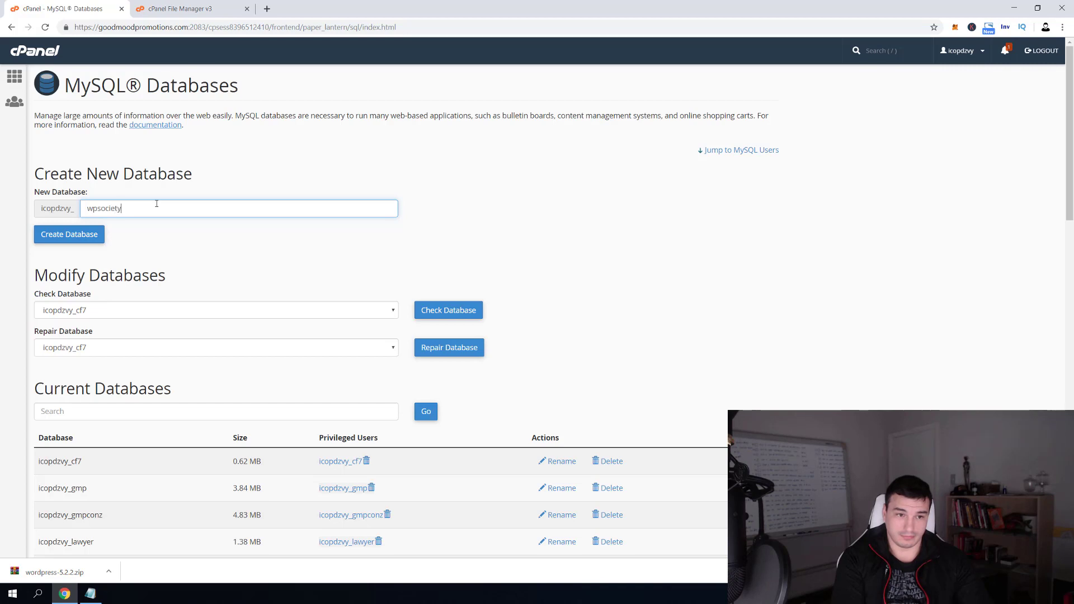
key("Return")
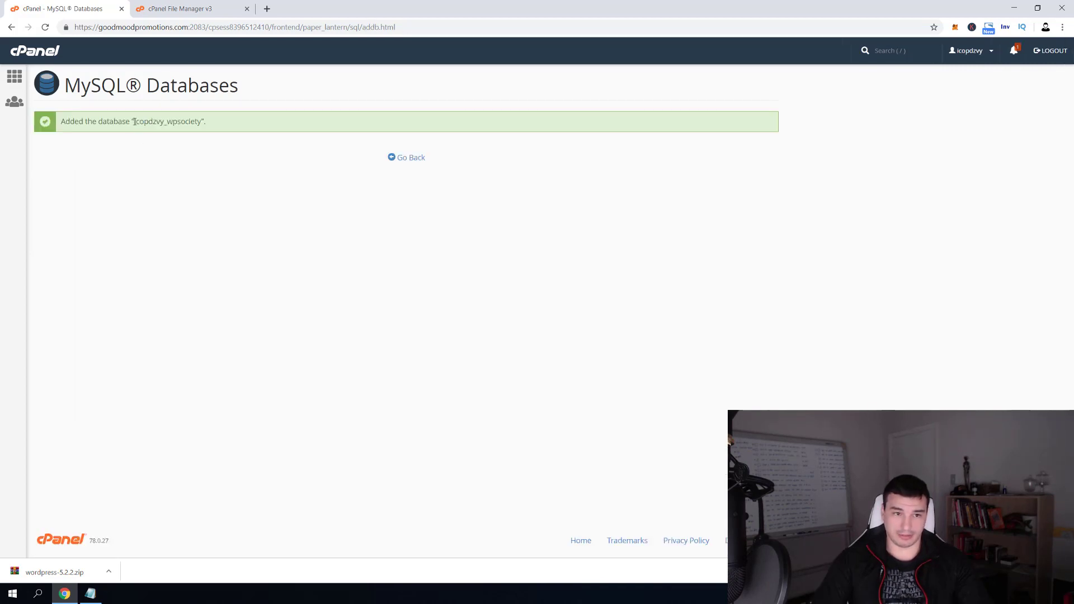
Copy the new database's full prefixed name into Notepad
left_click_drag(135, 121, 199, 123)
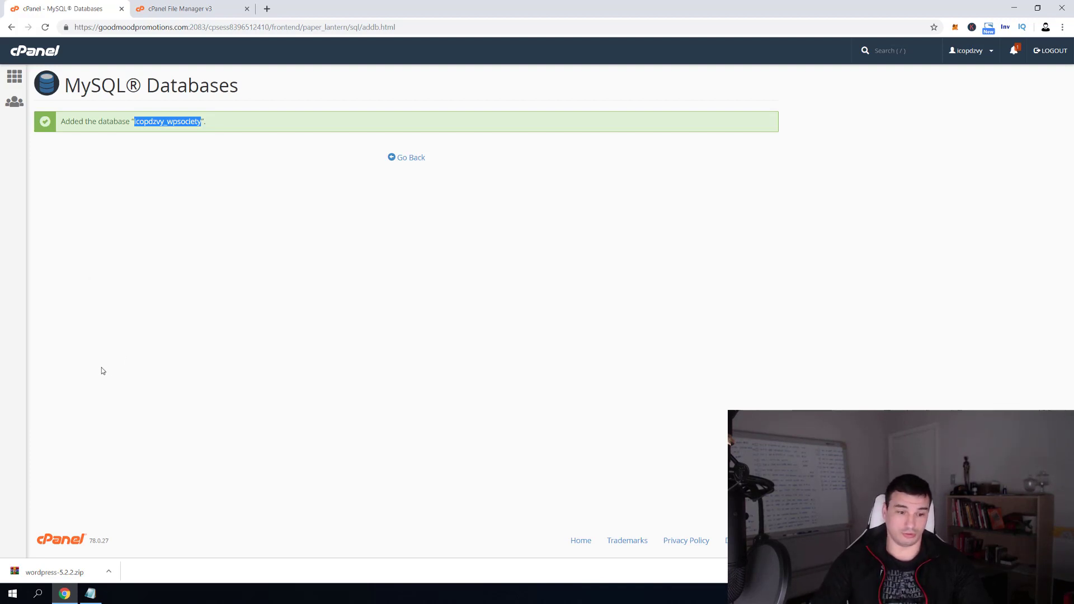
left_click(90, 593)
left_click(338, 277)
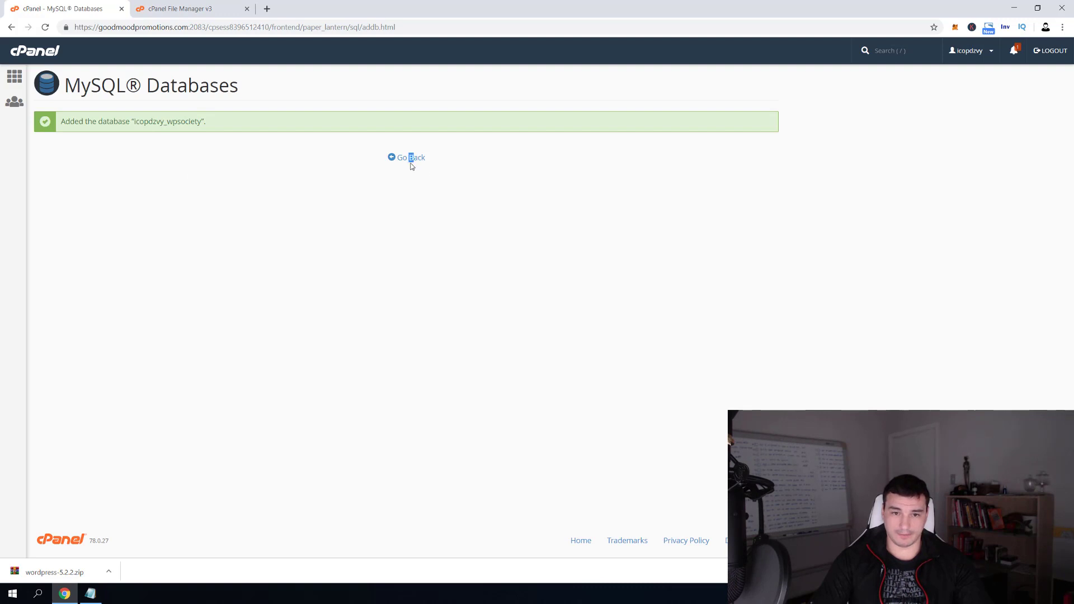
Enter k31x as the new MySQL username under Add New User
left_click(411, 163)
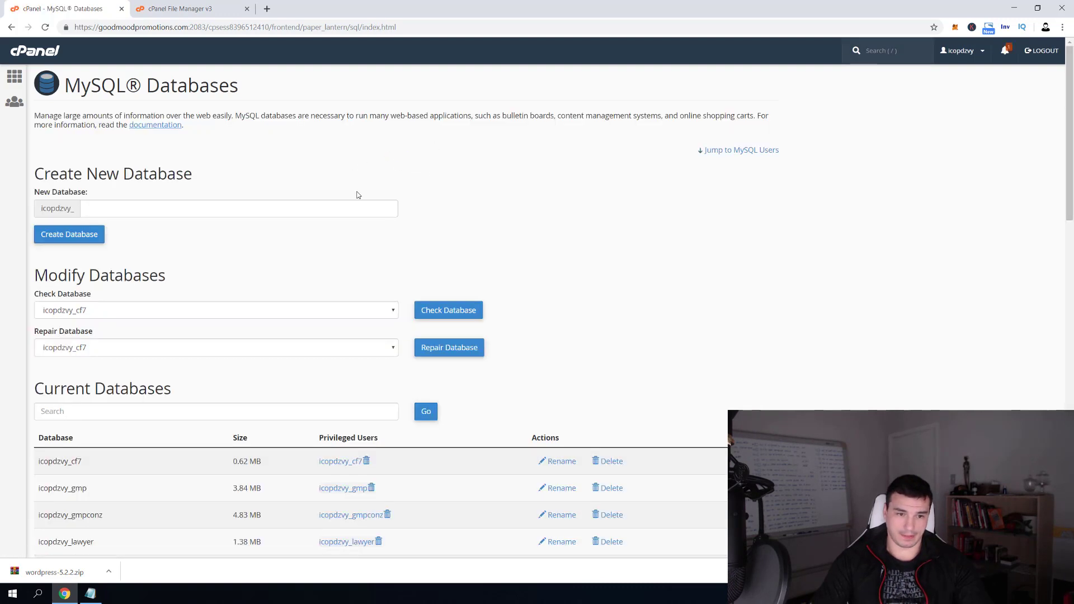
scroll(358, 195, "down", 8)
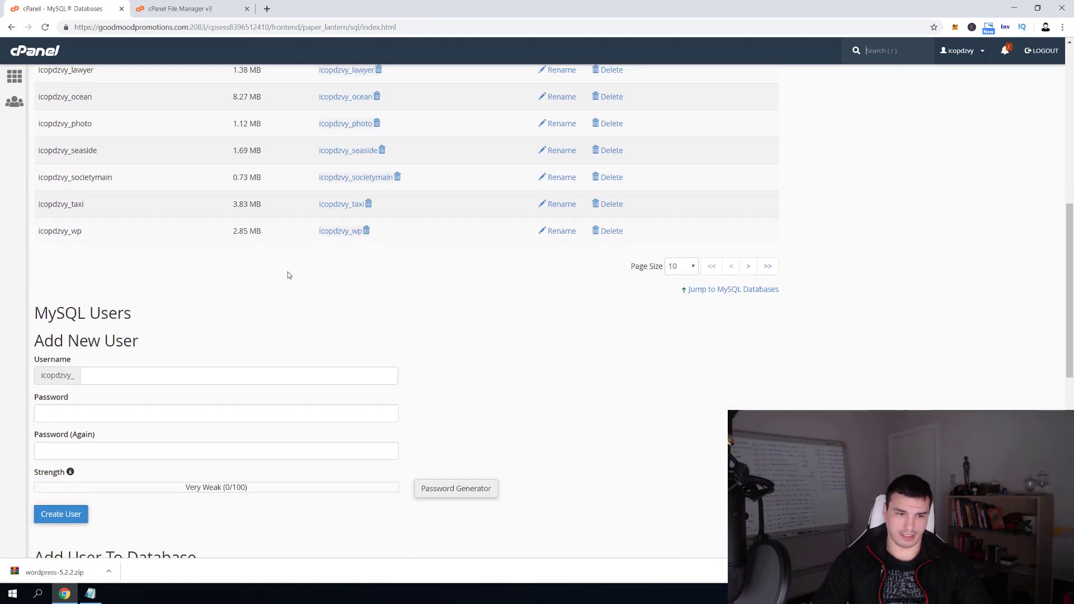
scroll(289, 275, "down", 1)
scroll(146, 290, "down", 1)
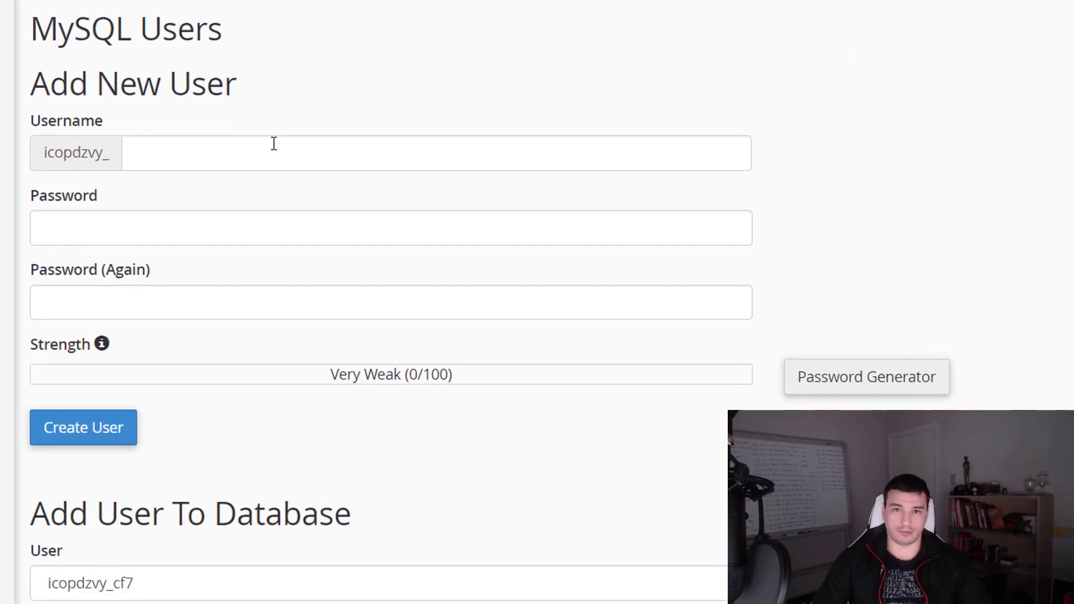
left_click(232, 138)
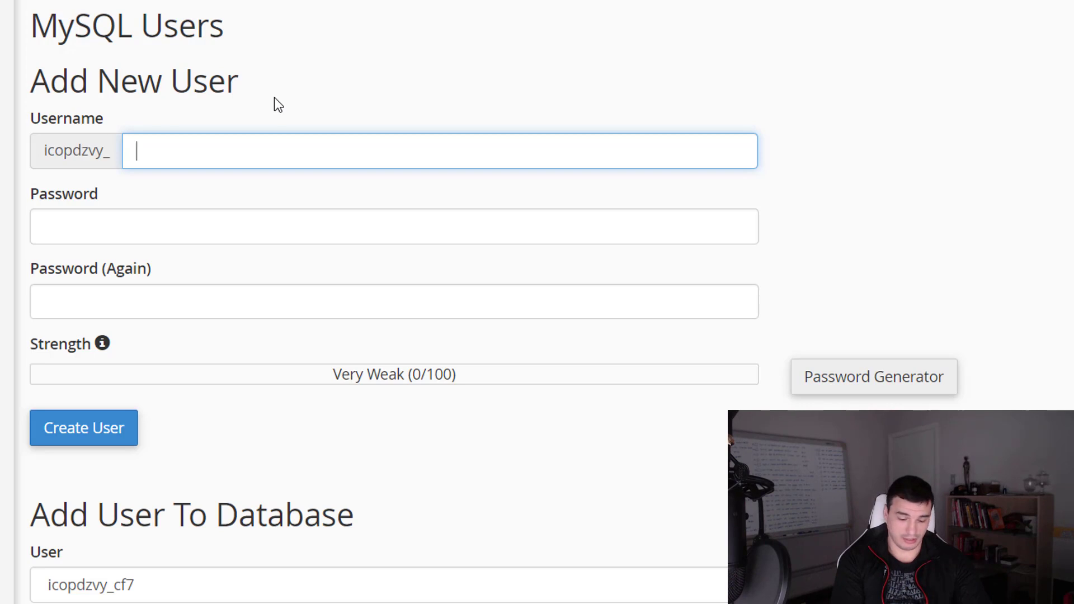
type("k31x")
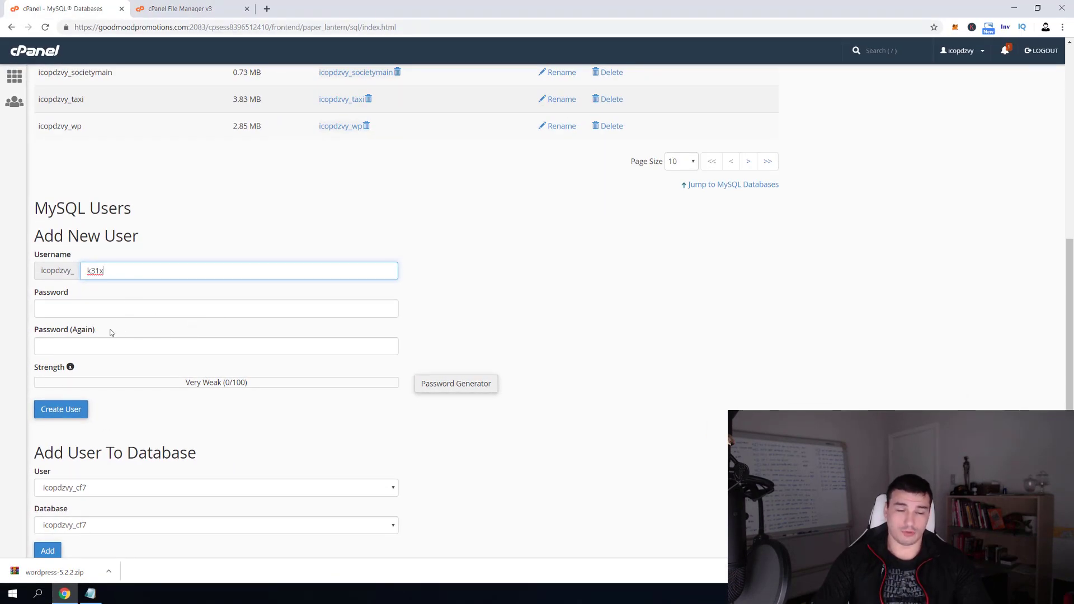
Generate a Very Strong password, save it in Notepad, and use it for the user
left_click(456, 391)
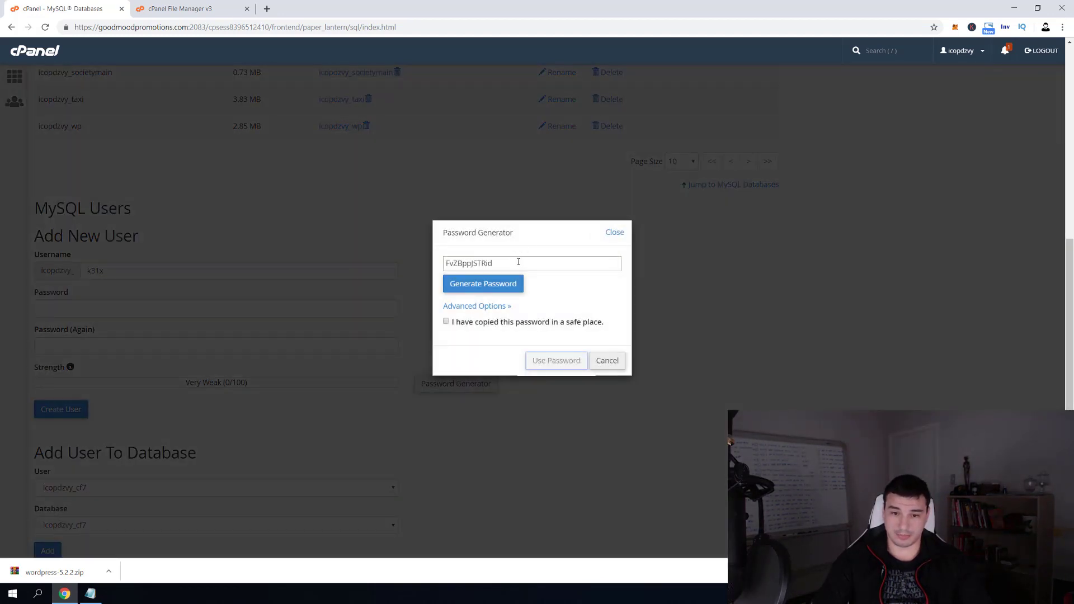
left_click_drag(519, 262, 436, 260)
right_click(469, 265)
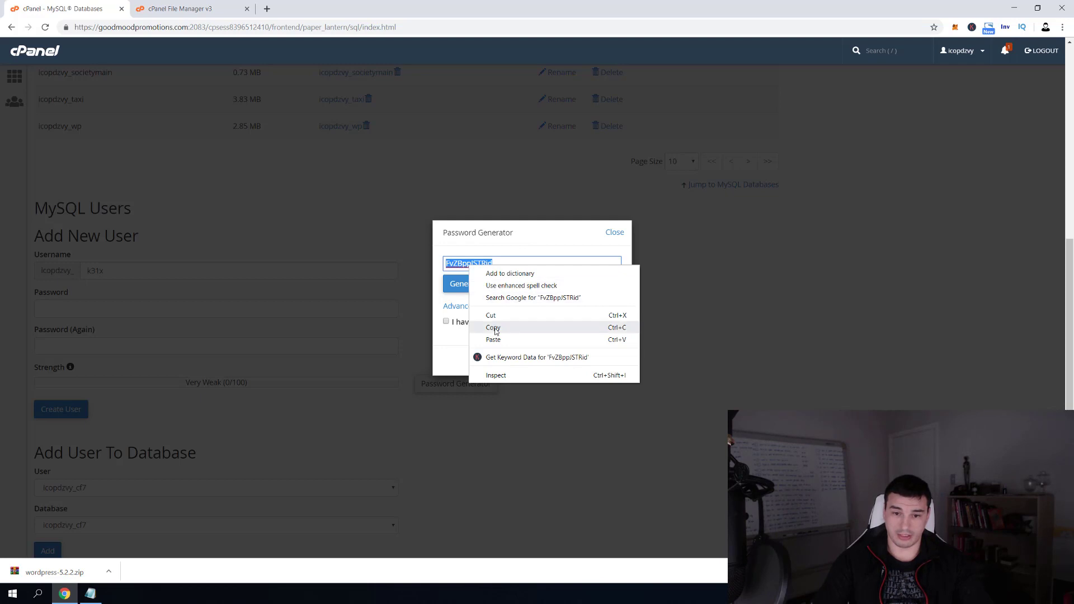
left_click(495, 330)
left_click(89, 594)
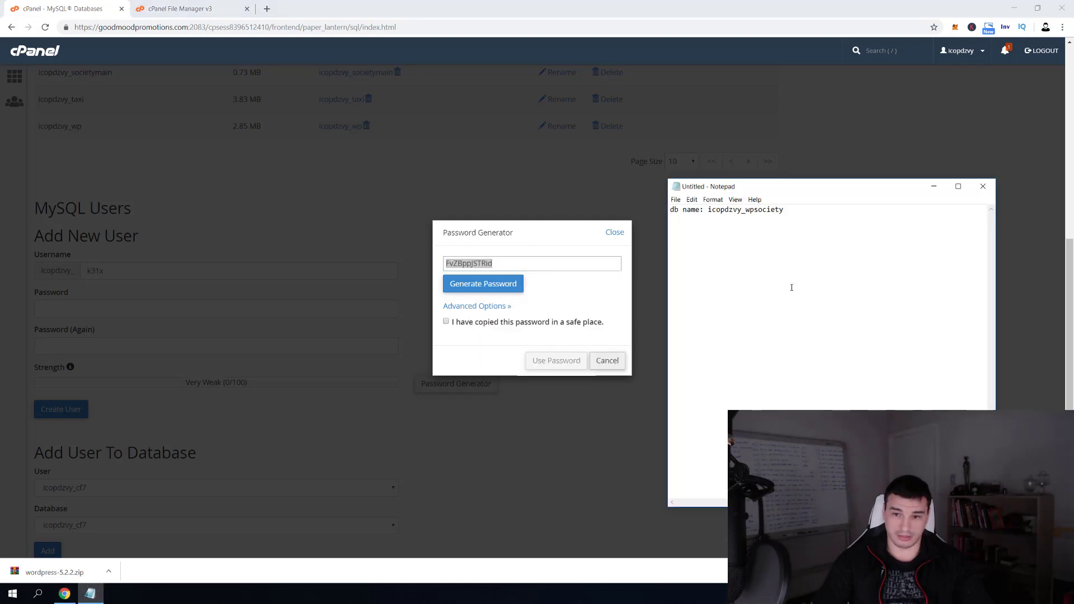
type("dvb")
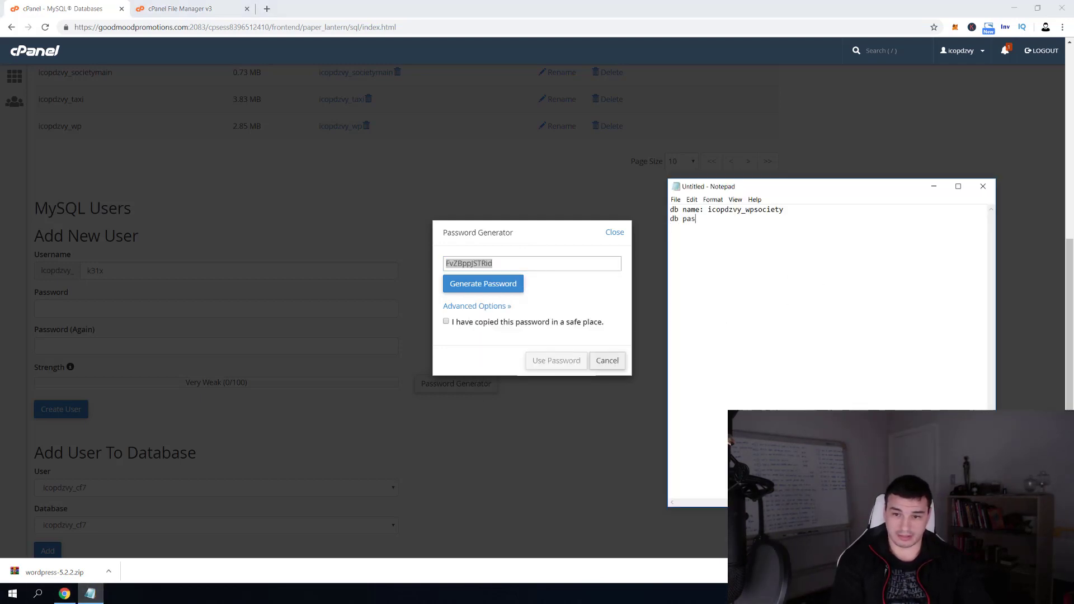
key("ctrl+v")
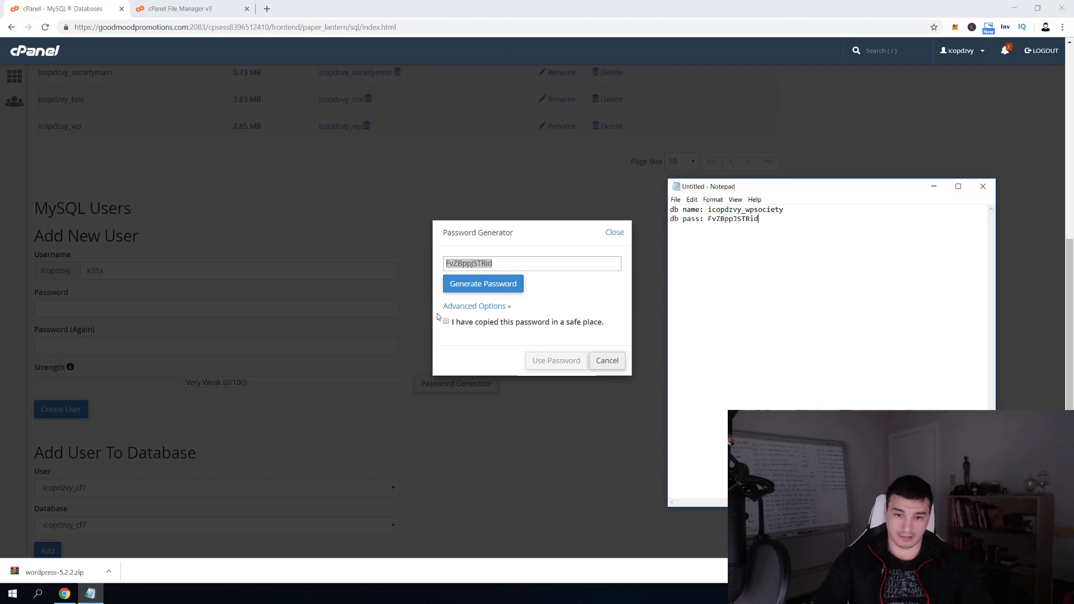
left_click(446, 322)
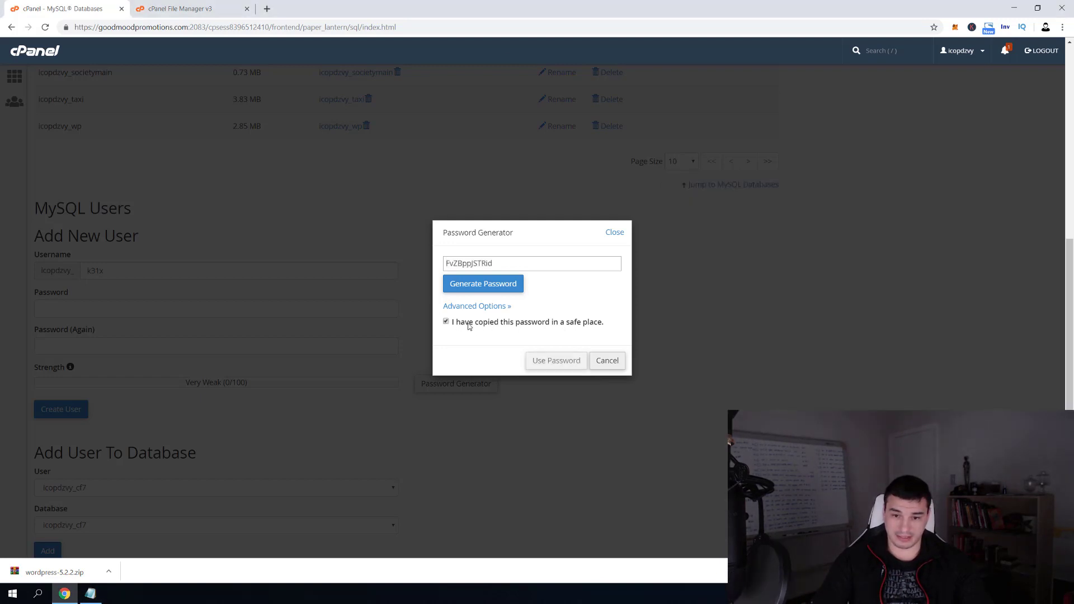
left_click(557, 361)
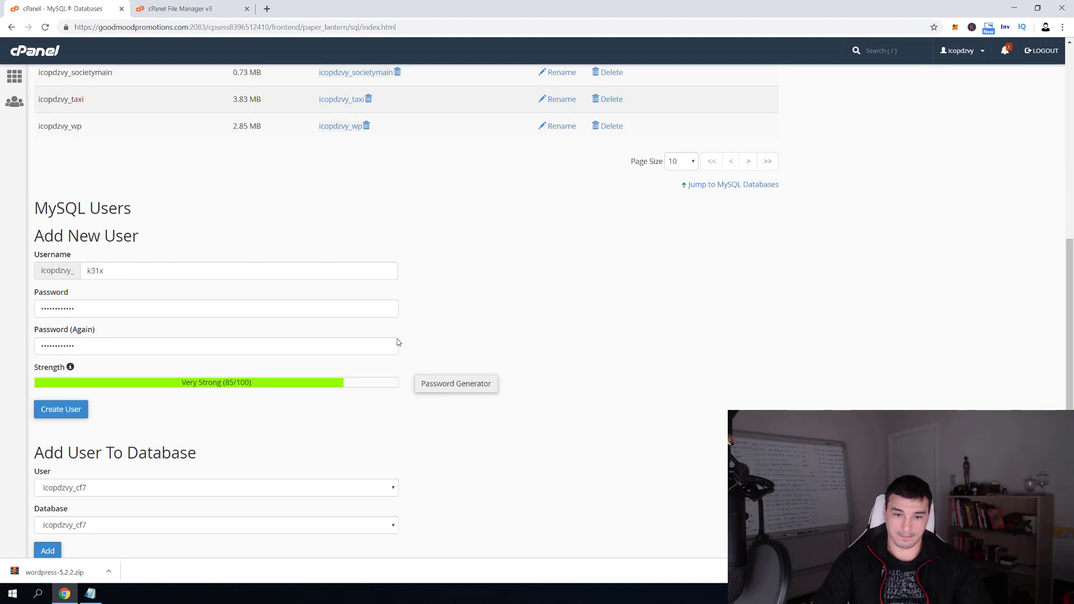
Create the k31x database user and select its full username in the success message
left_click(53, 410)
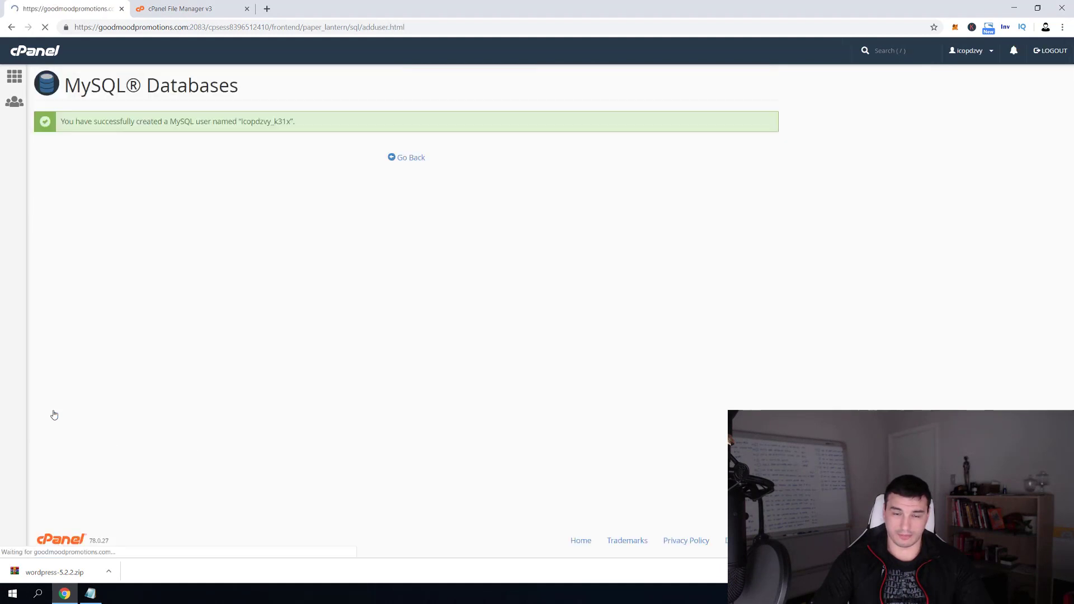
left_click(241, 124)
left_click_drag(241, 123, 284, 120)
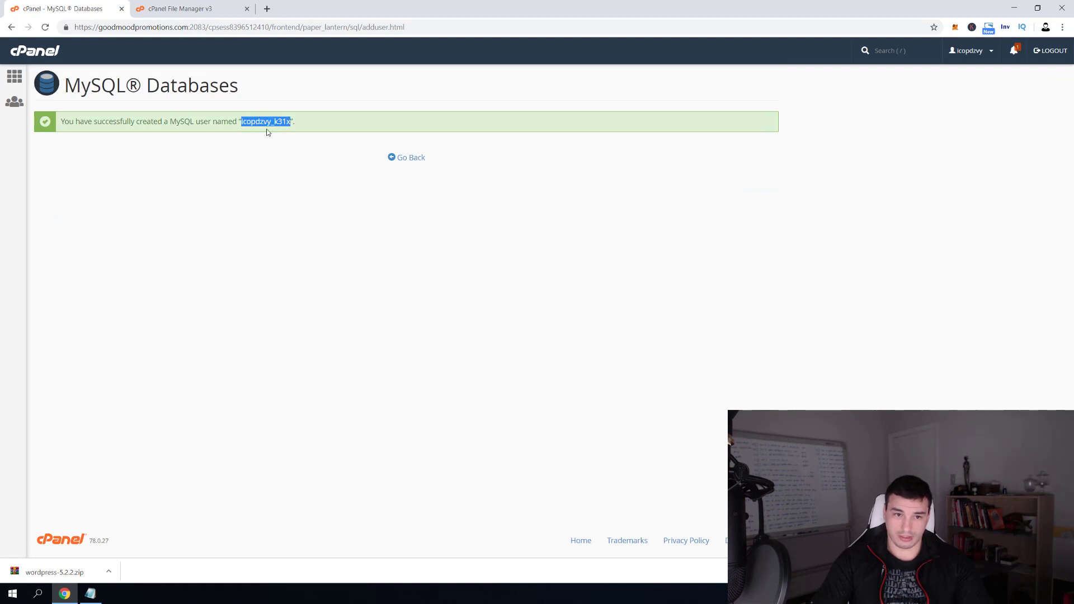
Add a 'db user:' line with the new k31x username to the credentials notes
key("alt+Tab")
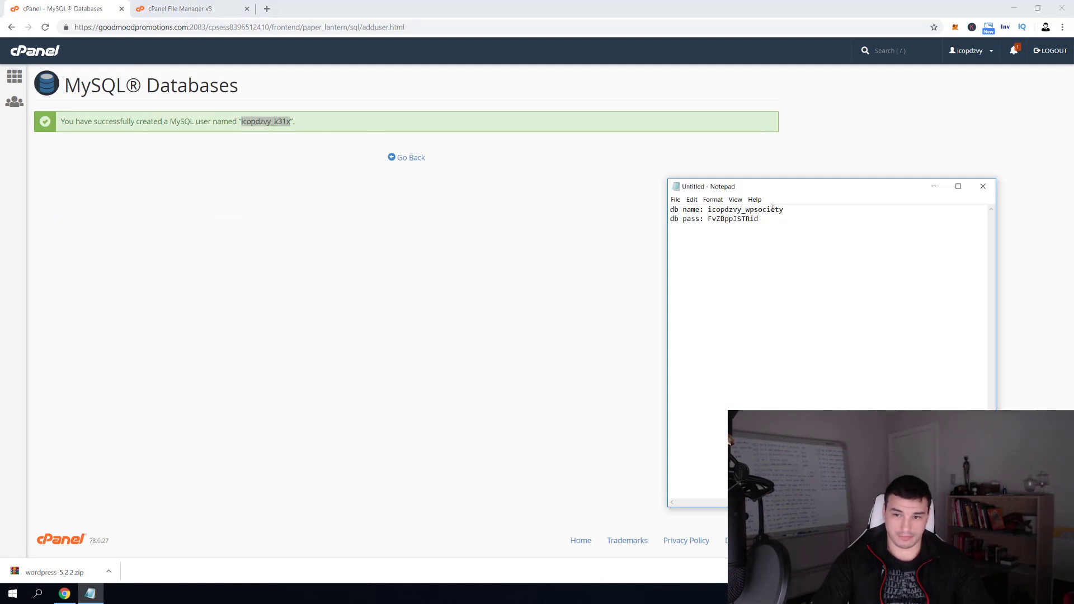
key("Return")
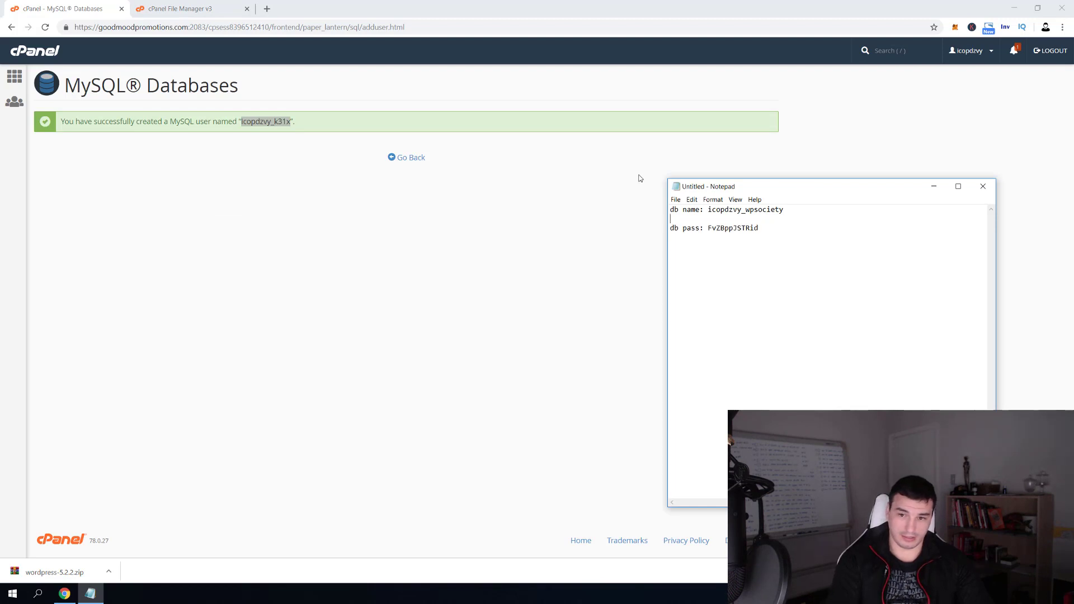
type("db user:")
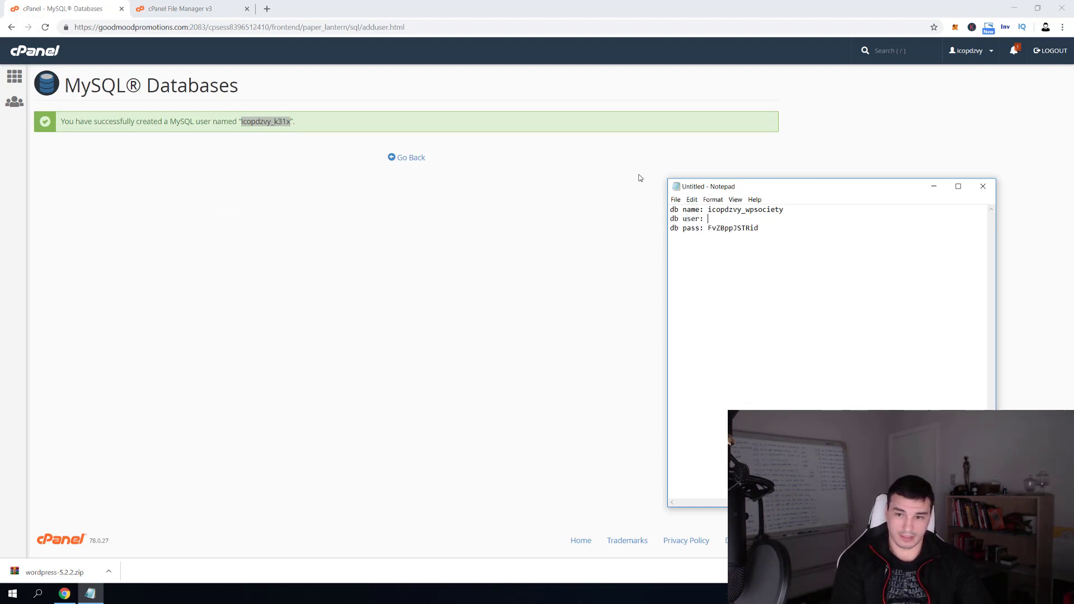
key("ctrl+v")
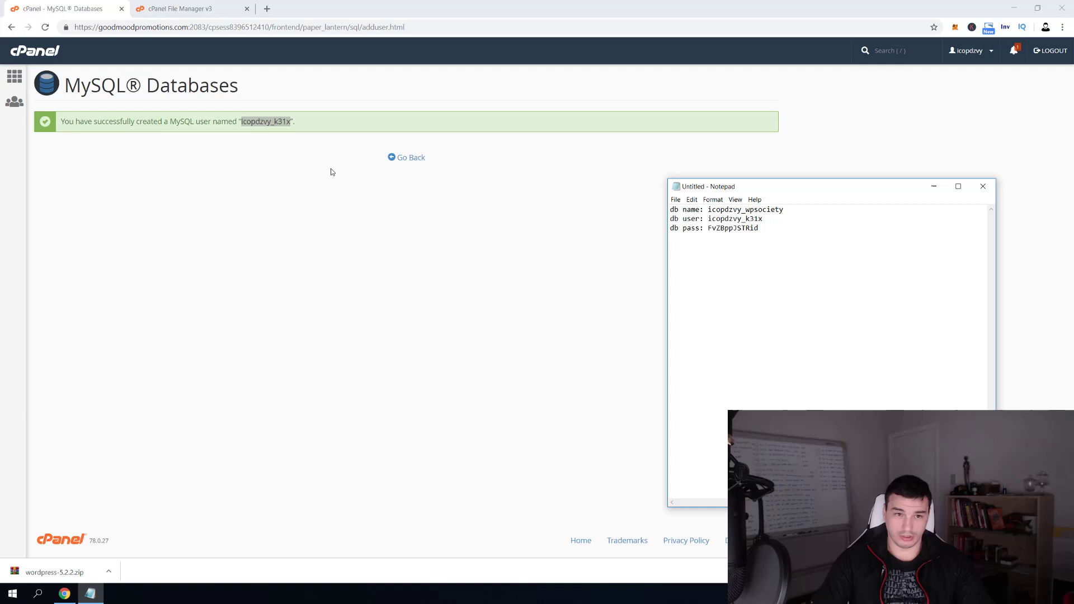
left_click(269, 119)
key("alt+Tab")
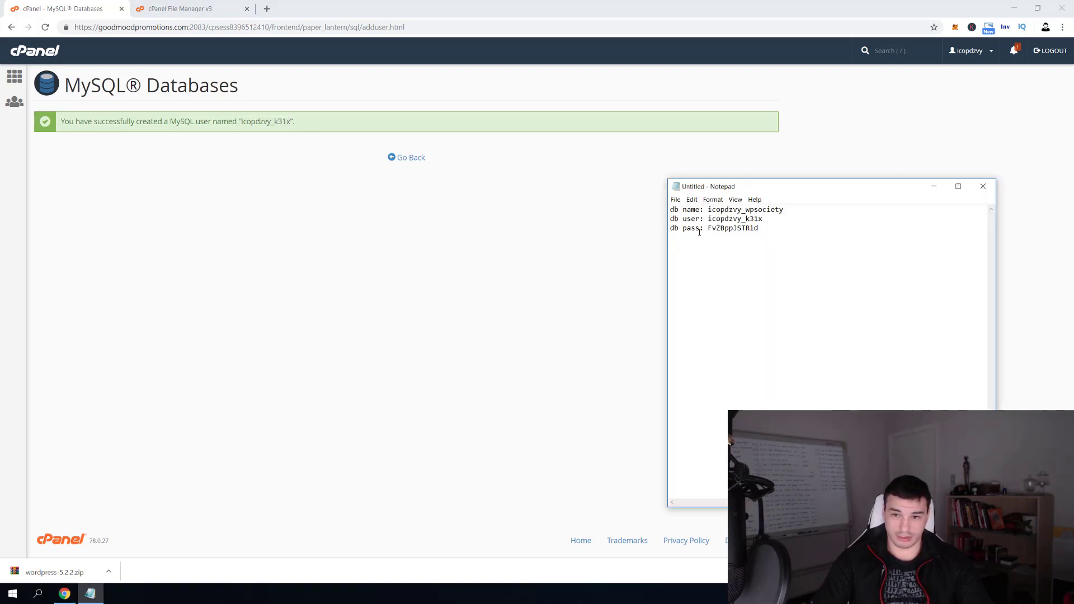
left_click_drag(712, 210, 784, 210)
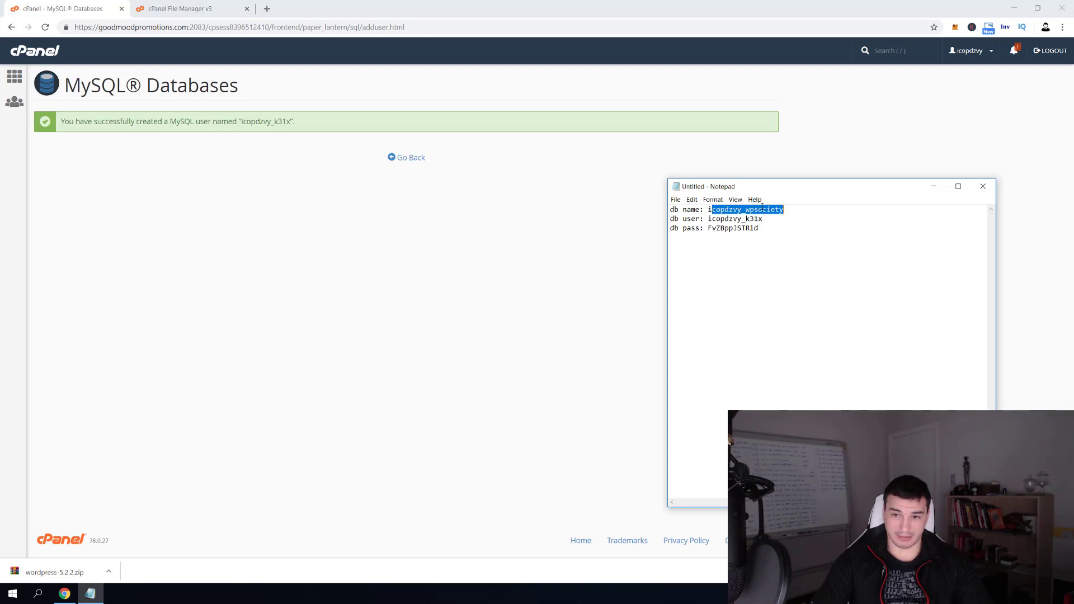
left_click(343, 161)
Add the k31x user to the wpsociety database and save it with ALL PRIVILEGES
left_click(408, 159)
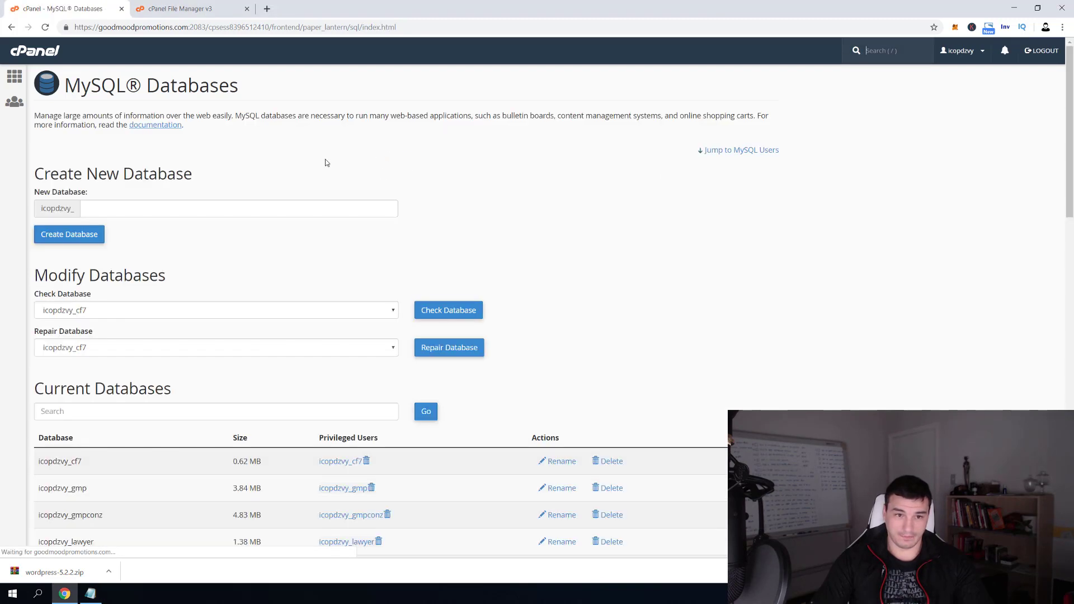
scroll(246, 235, "down", 6)
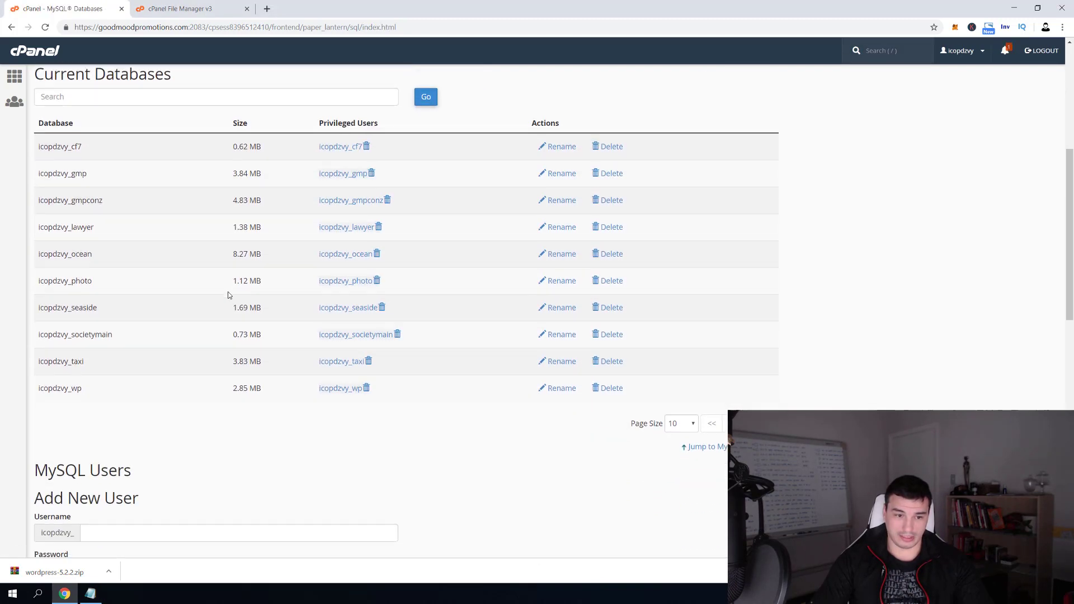
scroll(228, 295, "down", 7)
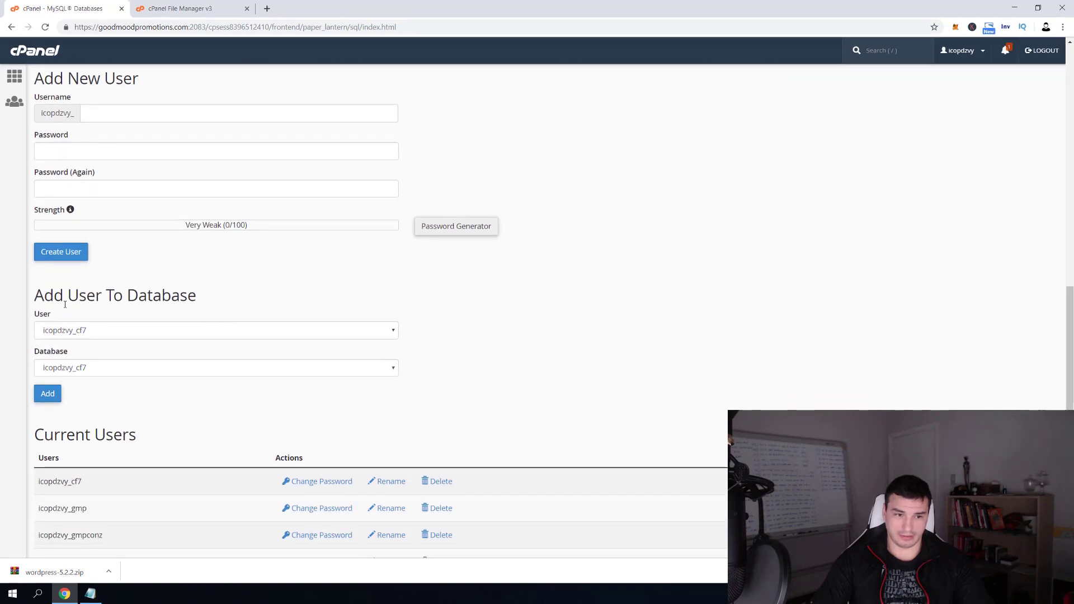
left_click(137, 331)
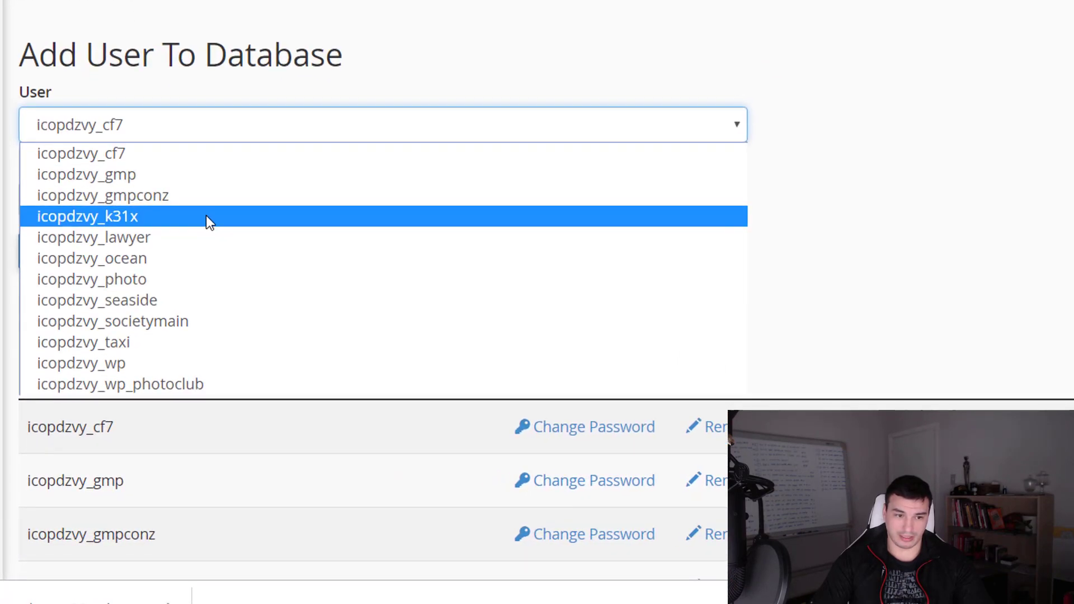
left_click(206, 216)
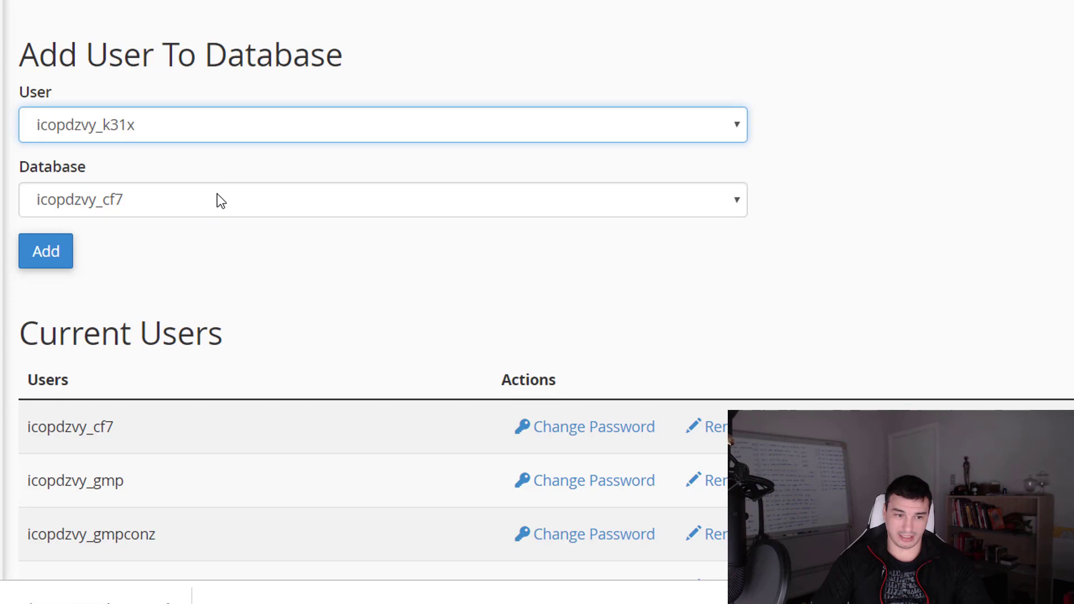
left_click(217, 196)
left_click(188, 455)
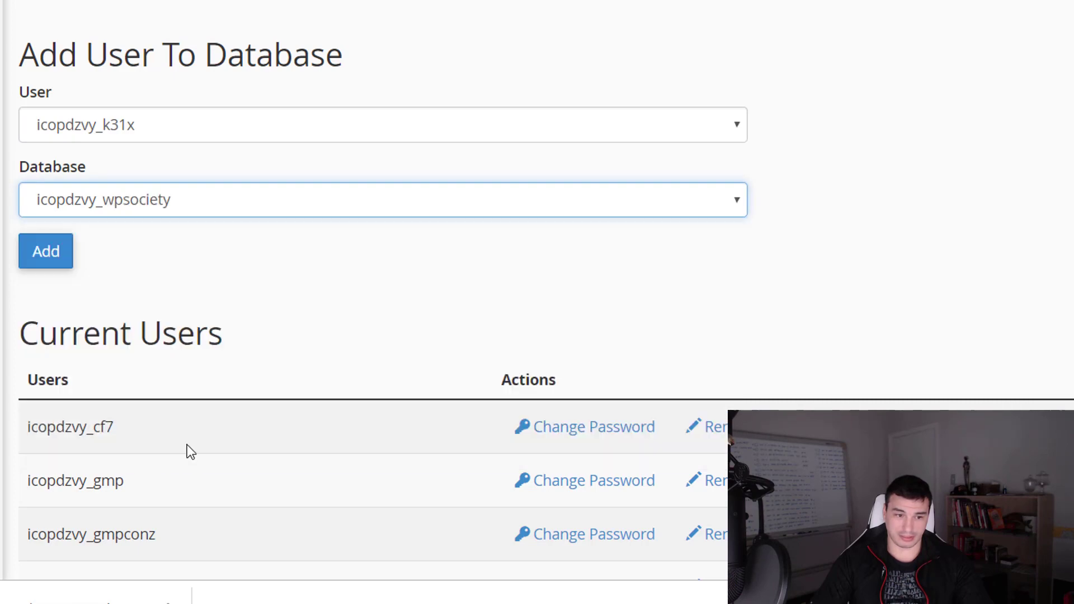
left_click(42, 256)
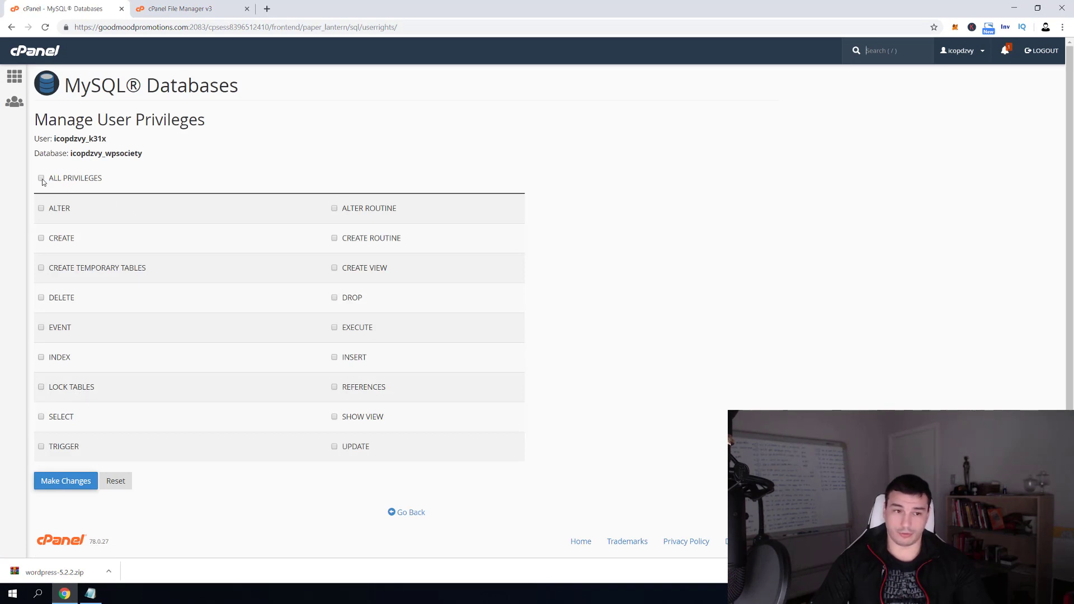
left_click(41, 179)
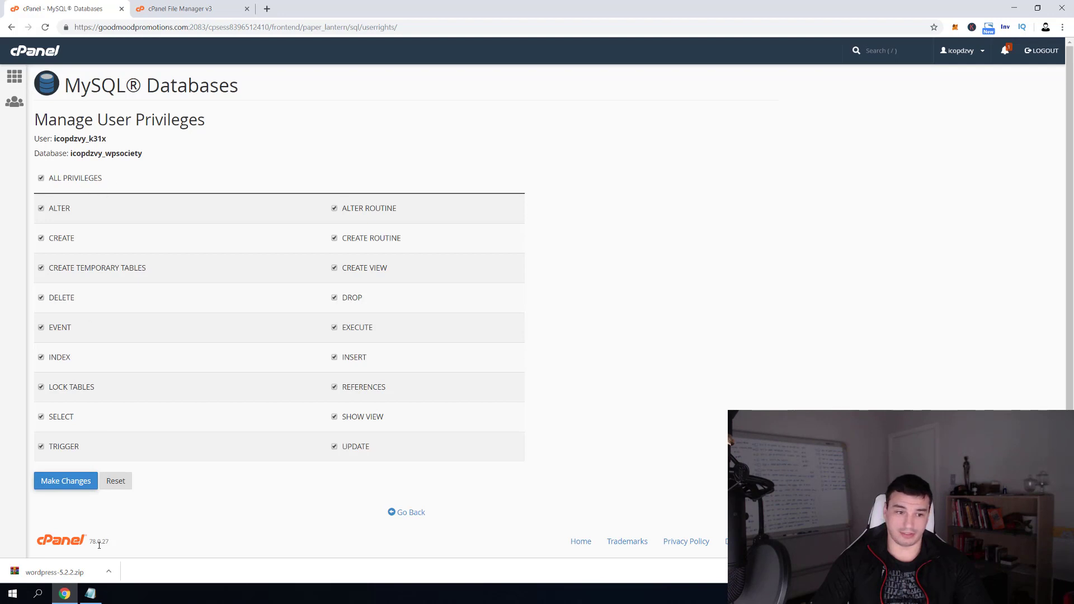
double_click(65, 487)
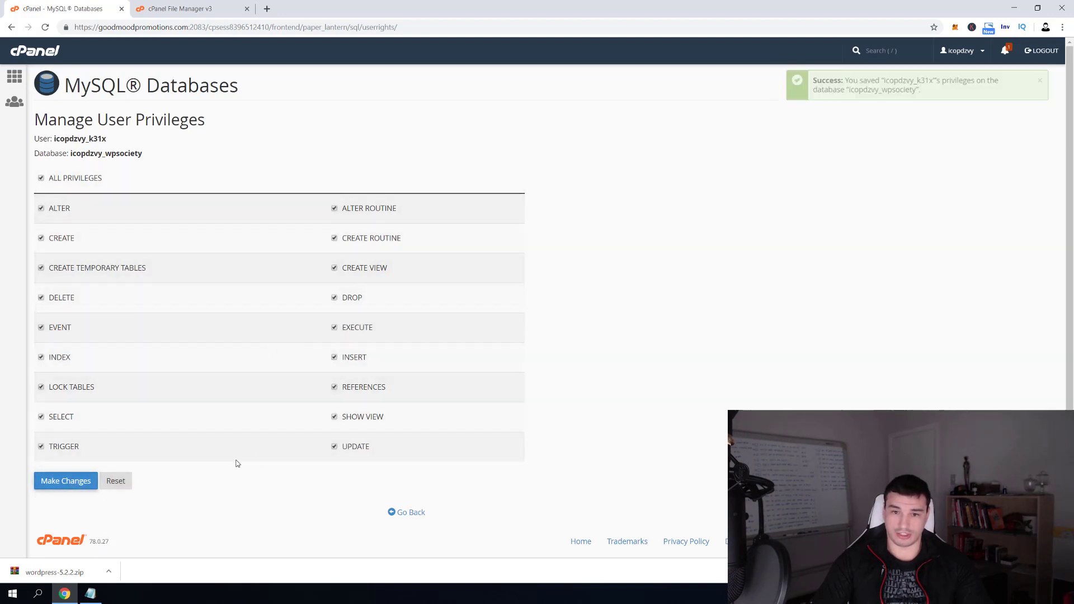
Go to the cPanel home page, then return to the File Manager listing of public_html
left_click(14, 76)
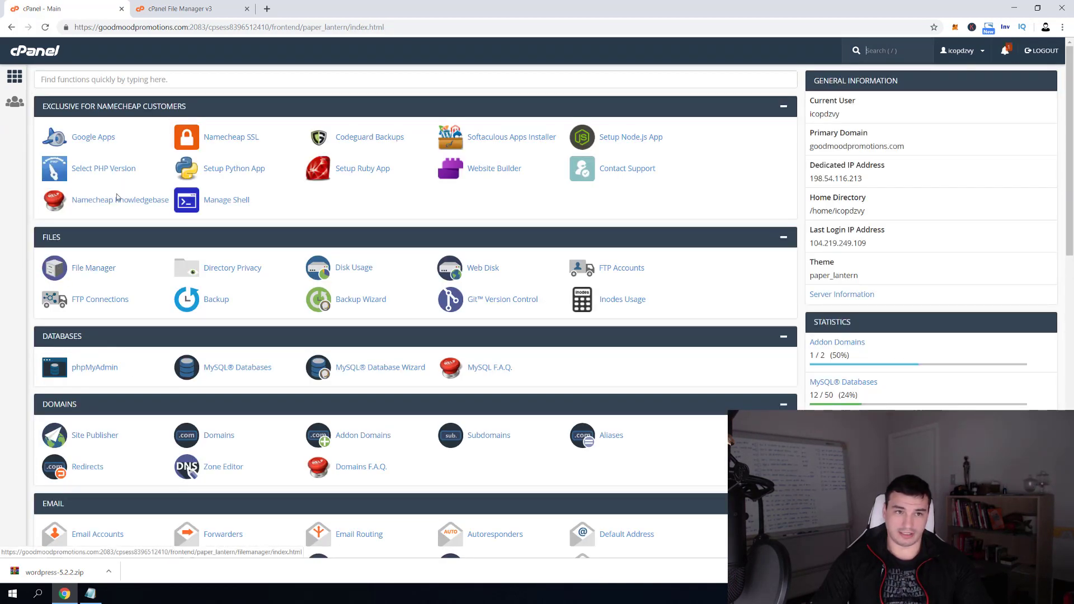
left_click(194, 14)
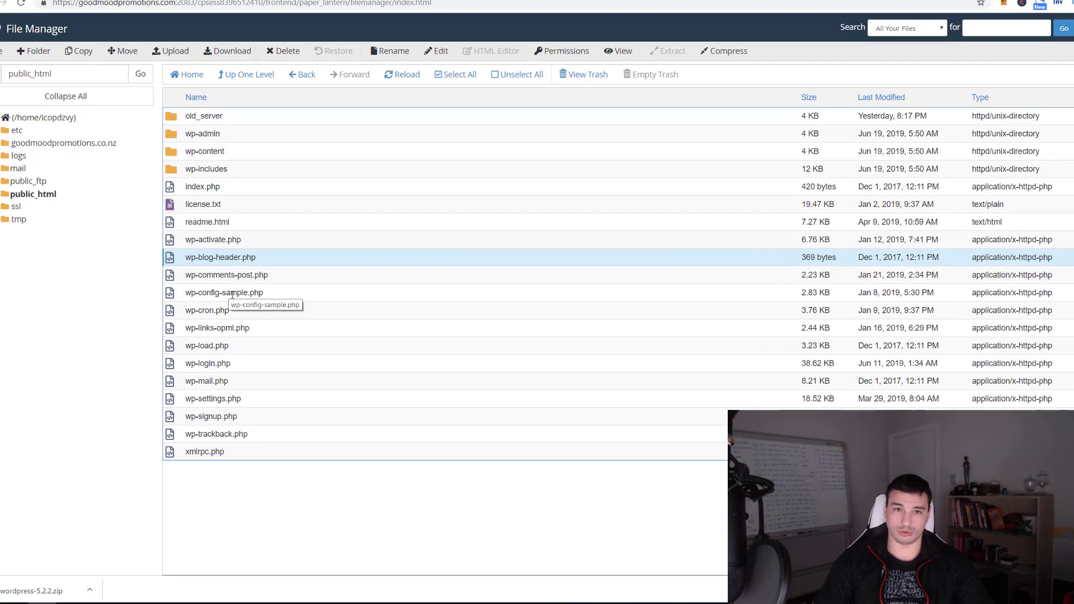
key("Down")
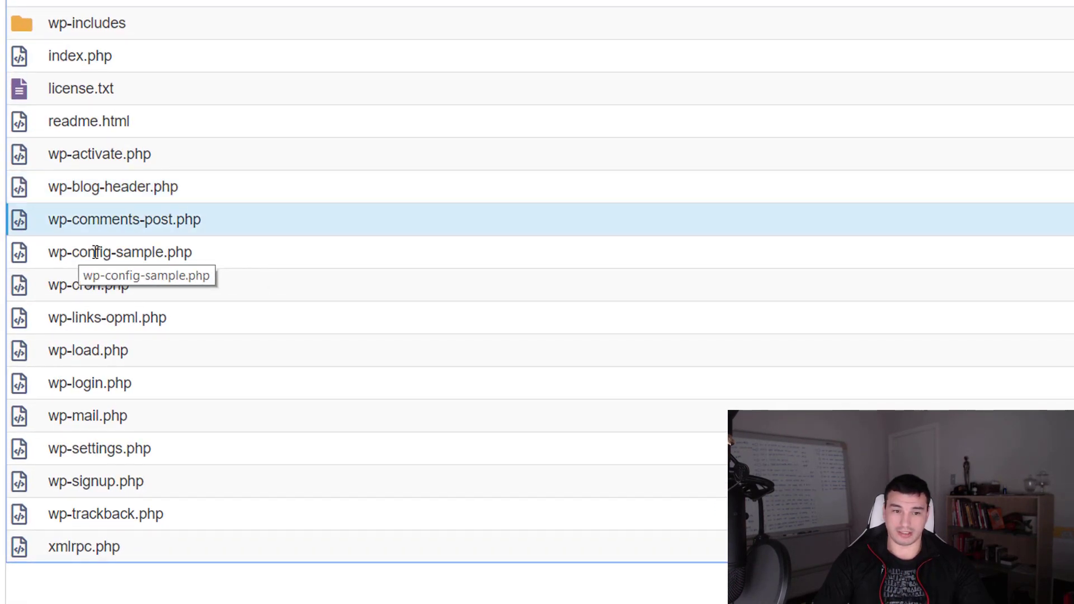
Rename wp-config-sample.php in public_html to wp-config.php by removing '-sample'
right_click(136, 253)
left_click(207, 425)
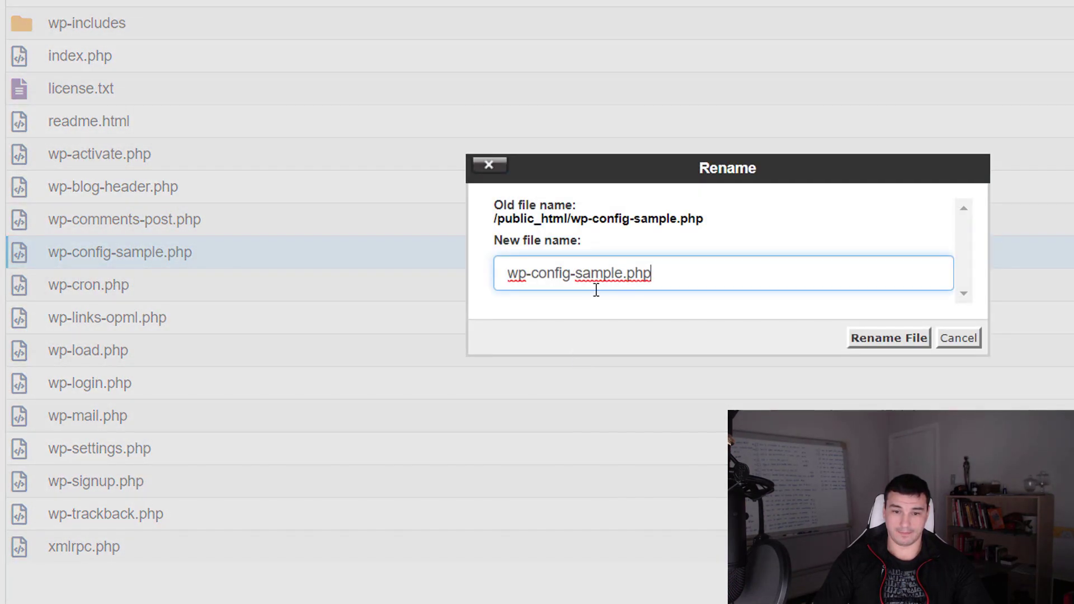
double_click(619, 275)
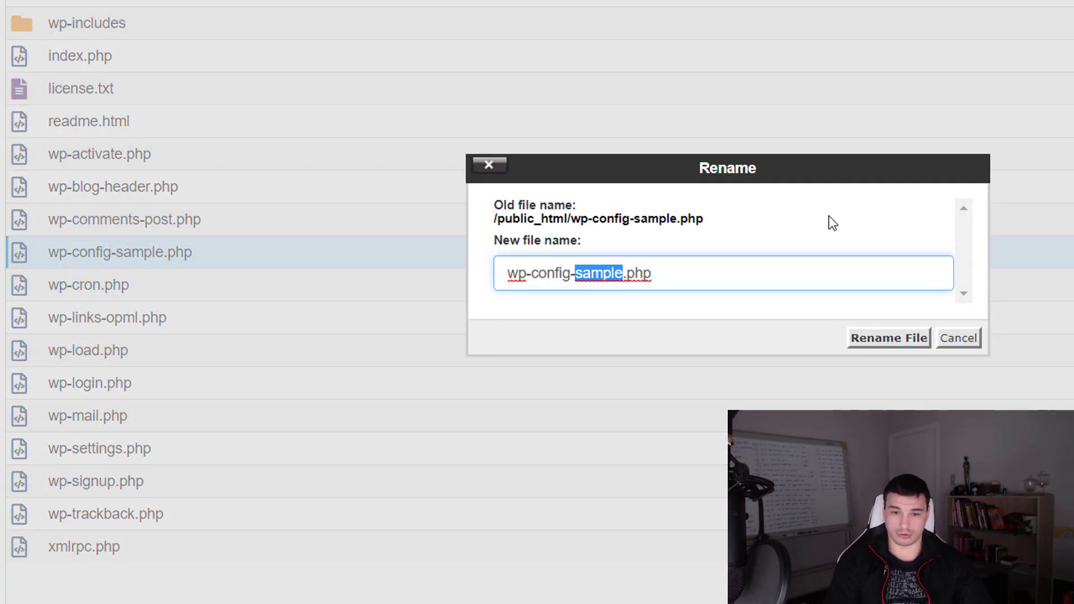
key("BackSpace")
key("BackSpace")
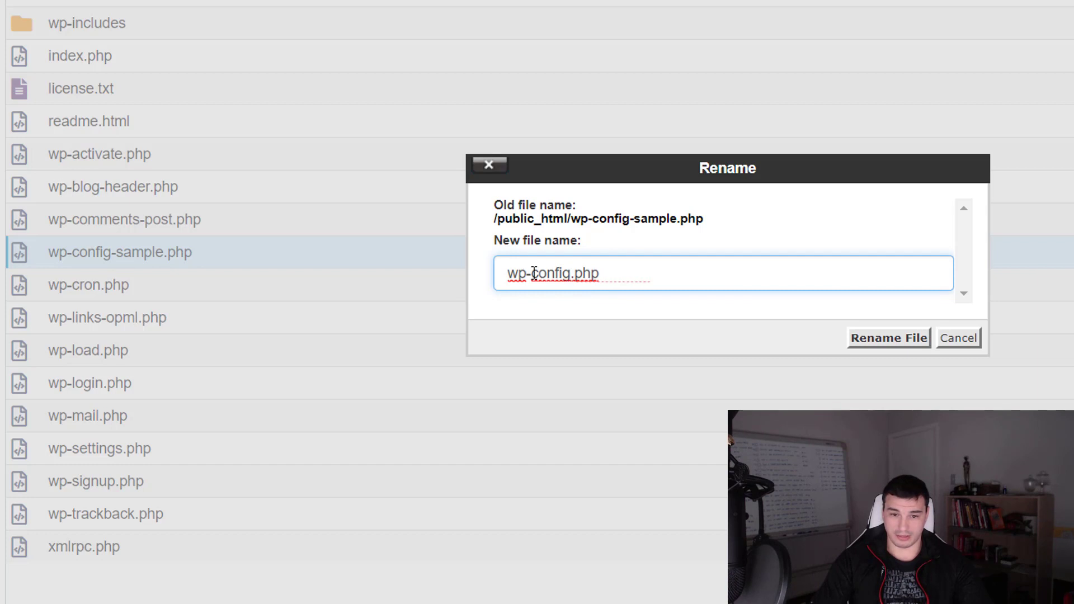
left_click(641, 277)
left_click(894, 342)
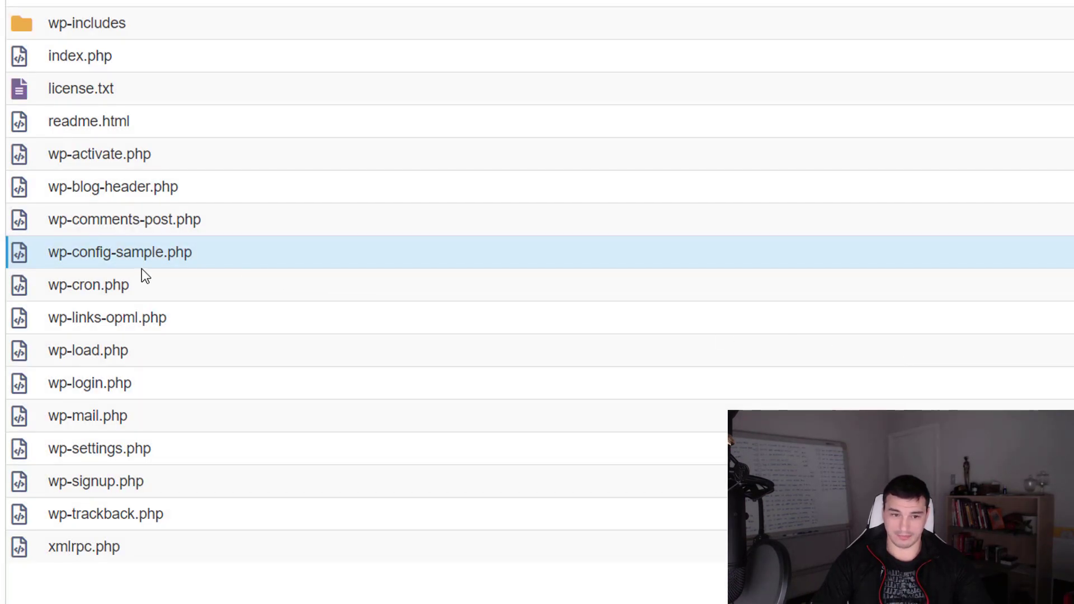
right_click(106, 255)
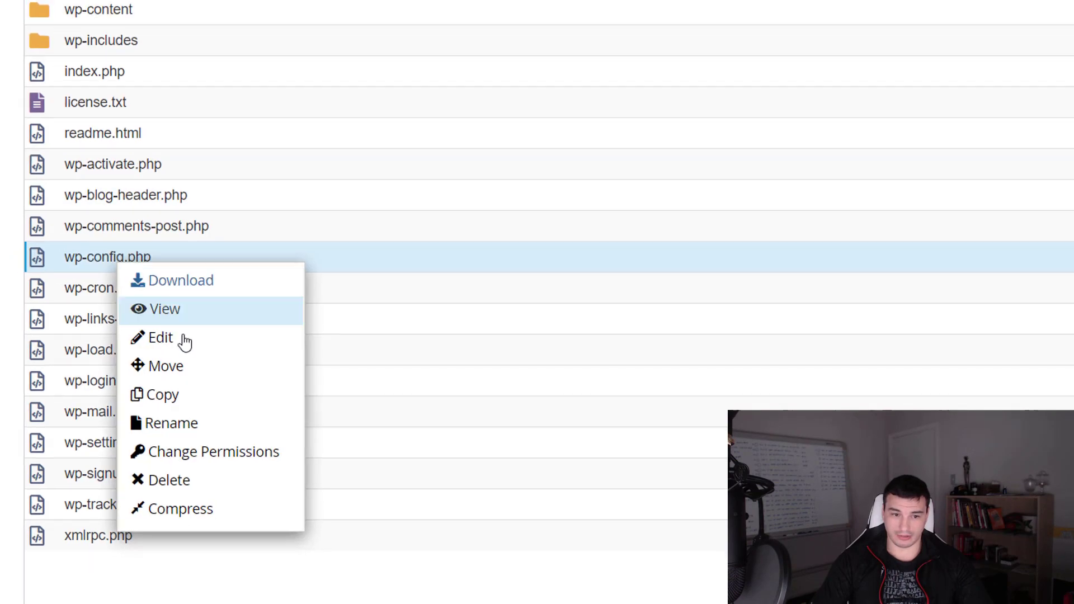
Open wp-config.php in the editor and replace database_name_here with the database name from the notes
left_click(185, 341)
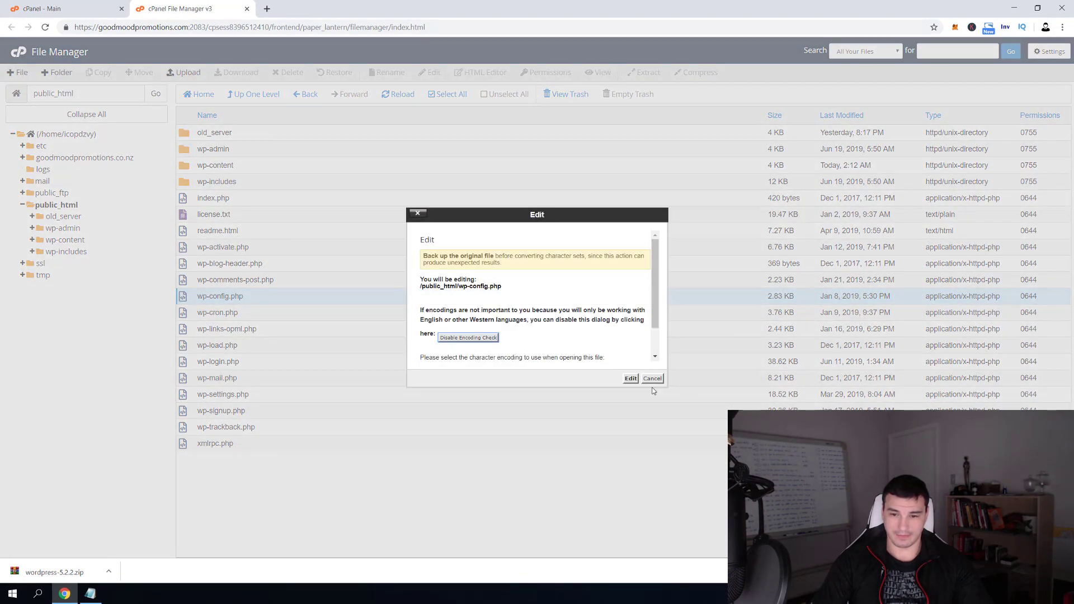
left_click(631, 378)
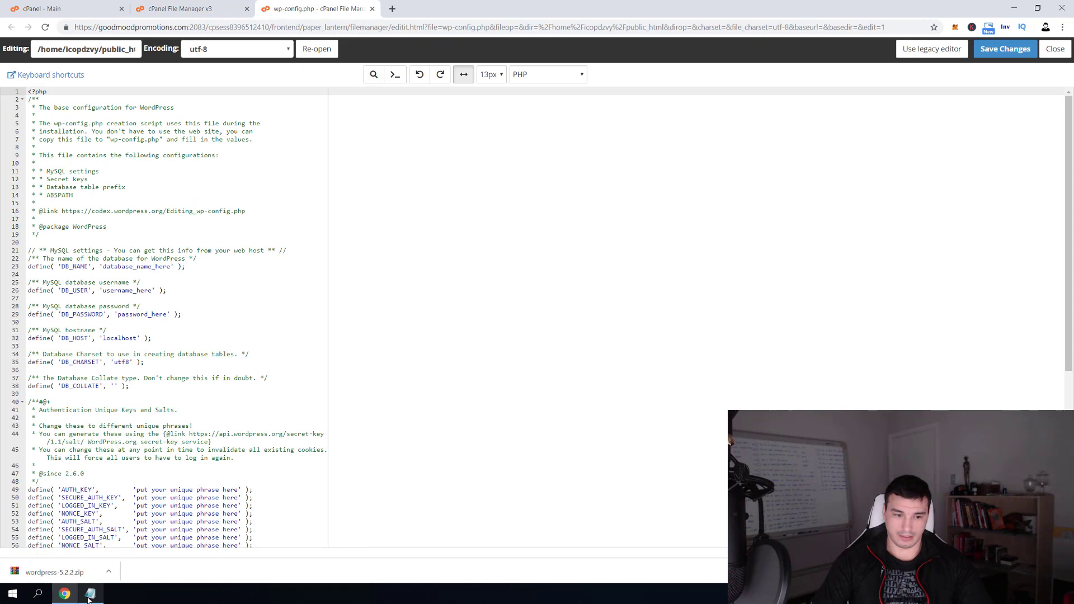
left_click(89, 594)
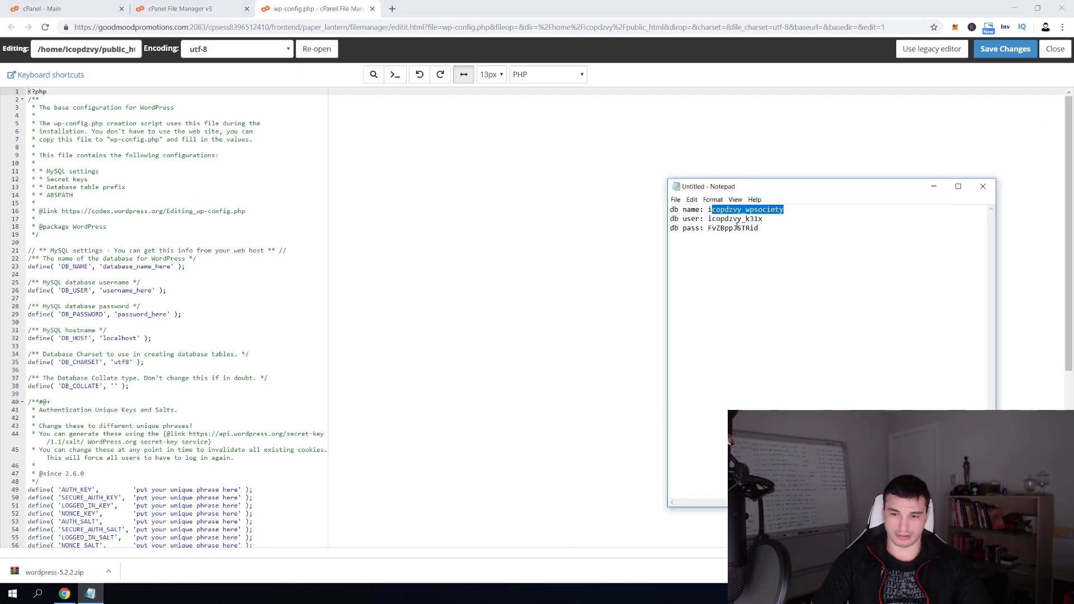
left_click(733, 220)
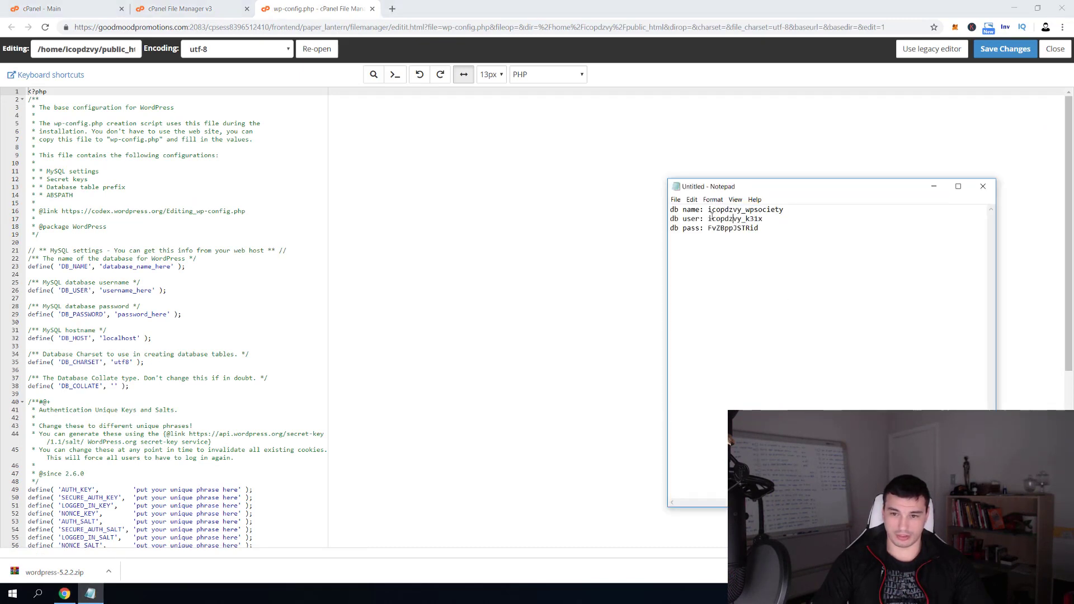
left_click_drag(709, 209, 783, 210)
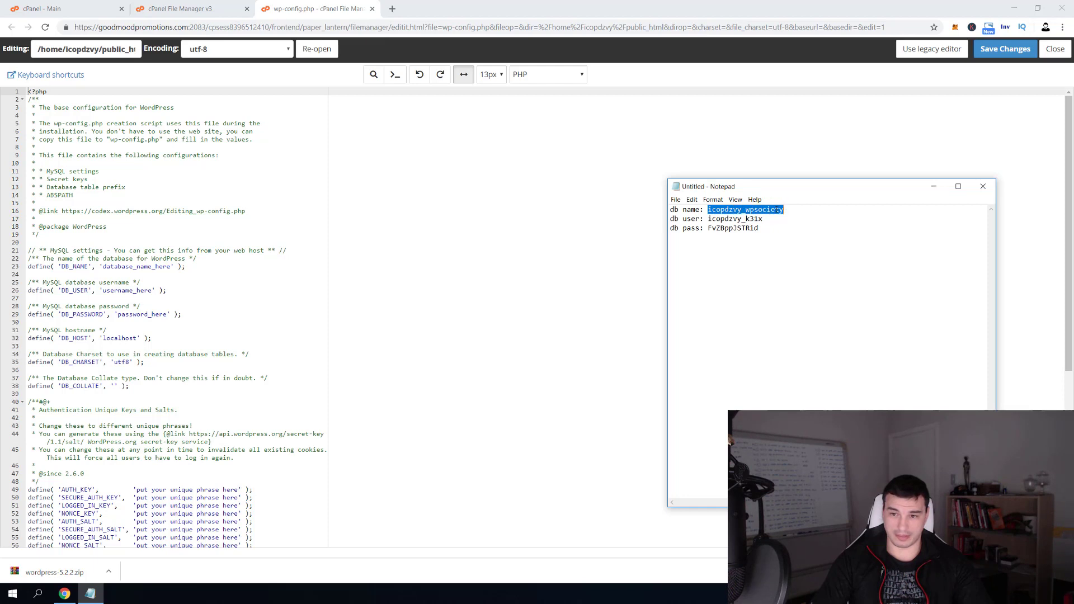
right_click(773, 210)
left_click(802, 240)
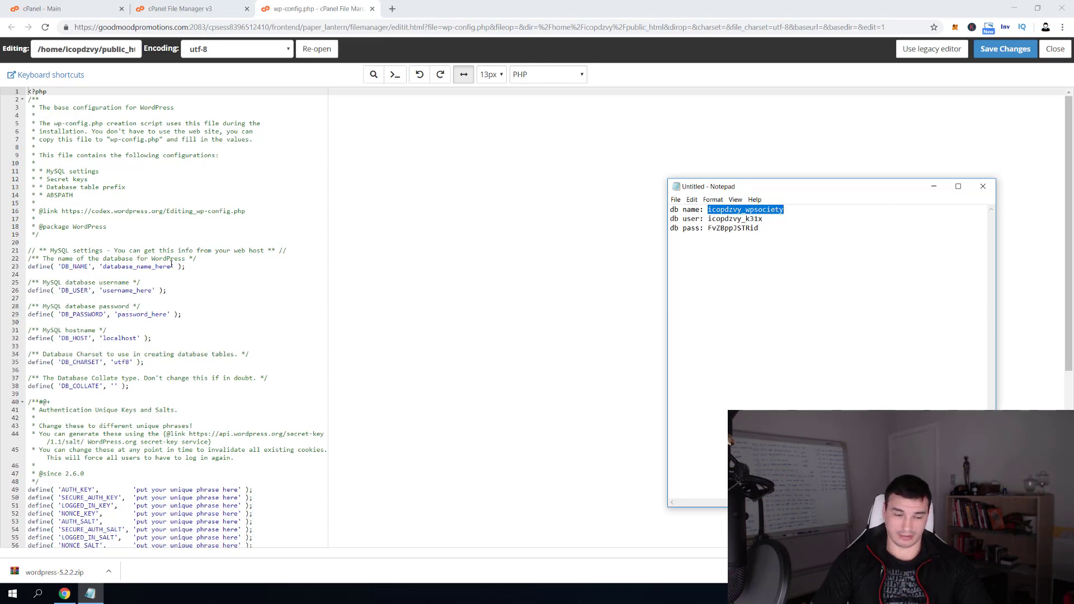
left_click(102, 267)
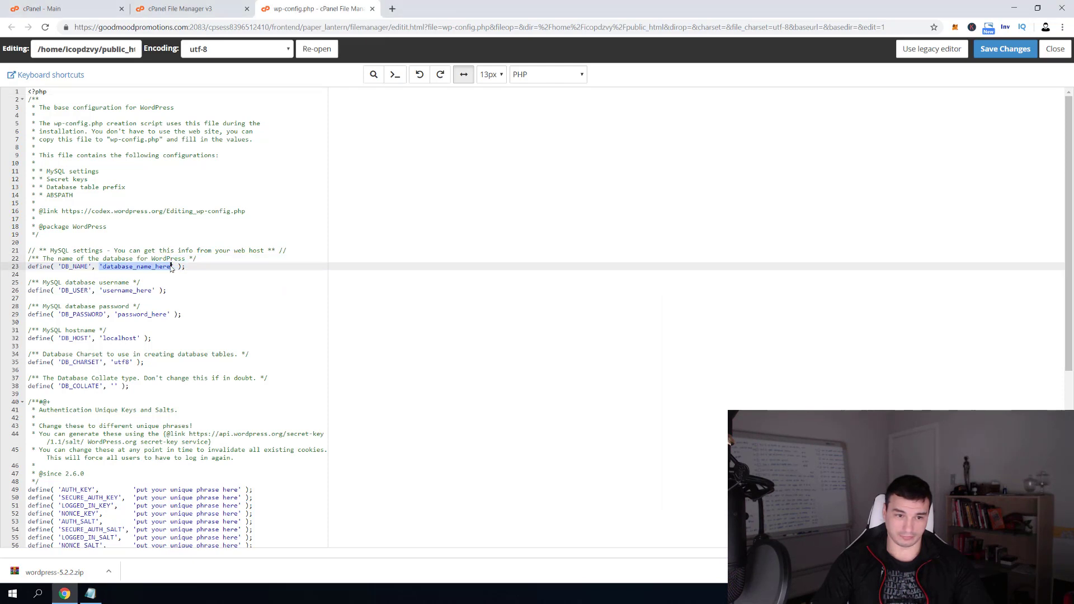
double_click(111, 267)
key("ctrl+v")
Replace username_here and password_here with the database user and password from the notes
key("alt+Tab")
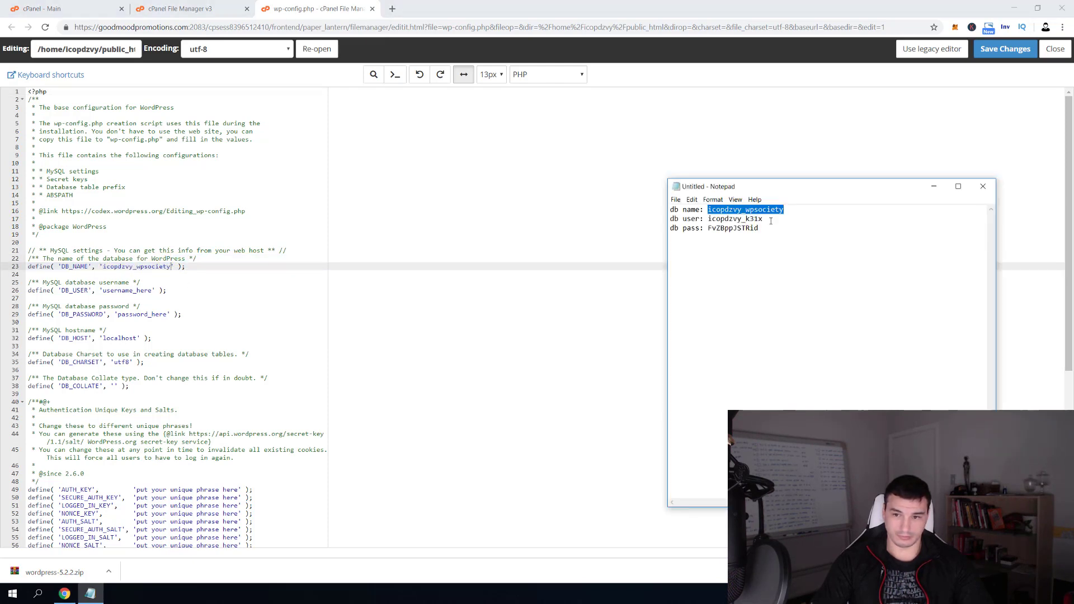
left_click_drag(762, 218, 713, 222)
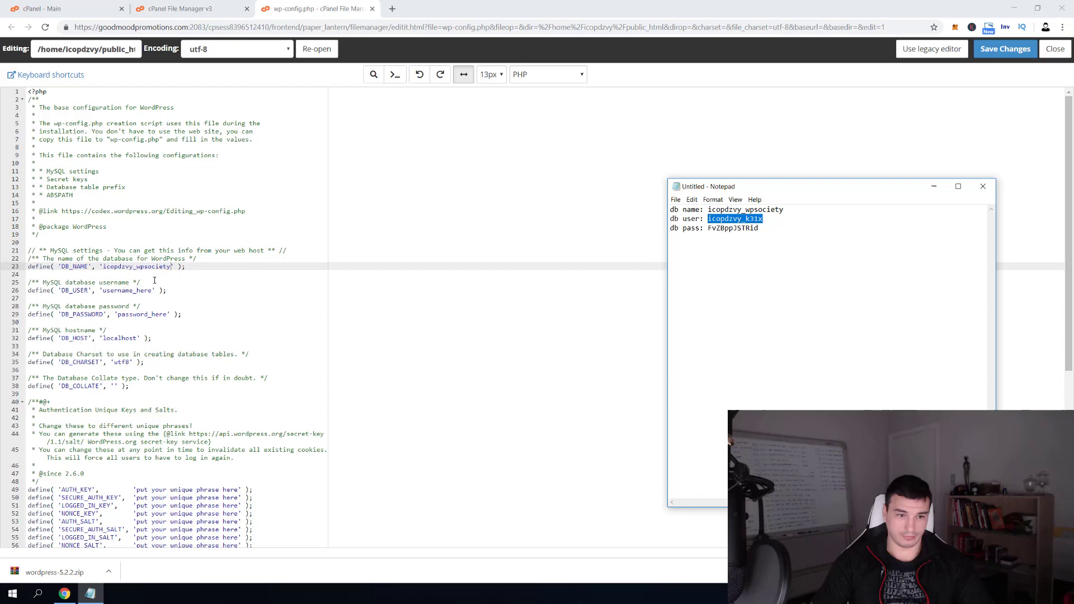
left_click_drag(104, 291, 147, 290)
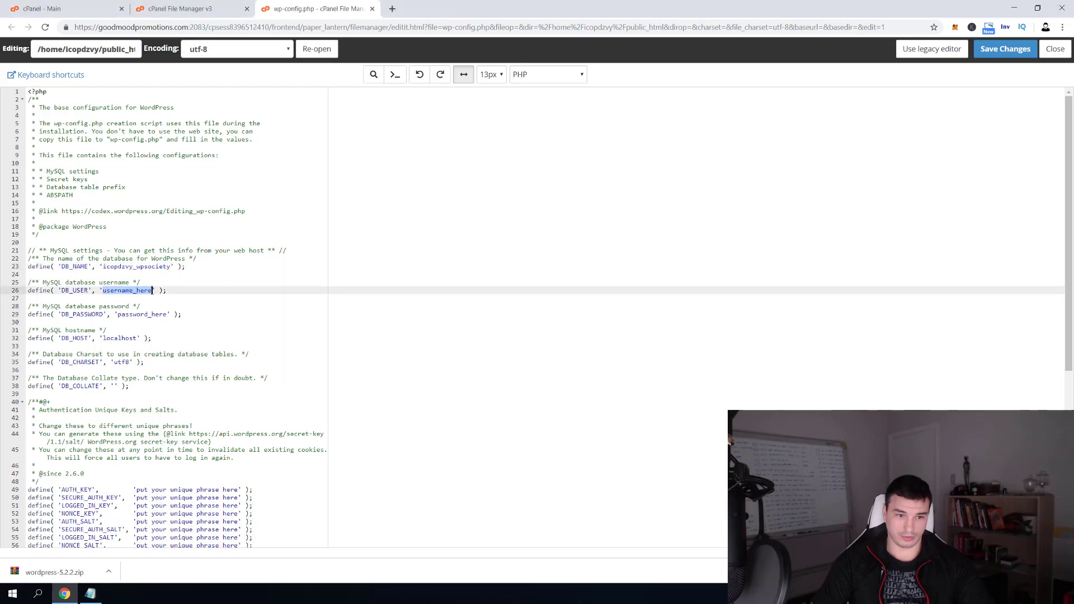
key("ctrl+v")
key("alt+Tab")
left_click_drag(760, 228, 714, 230)
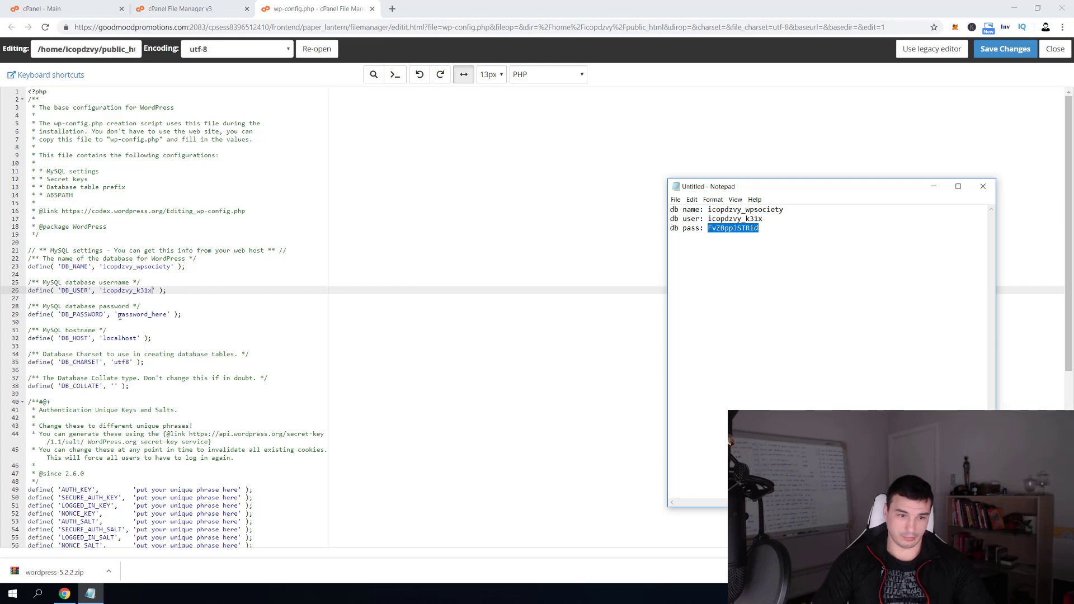
left_click_drag(118, 317, 170, 316)
key("ctrl+v")
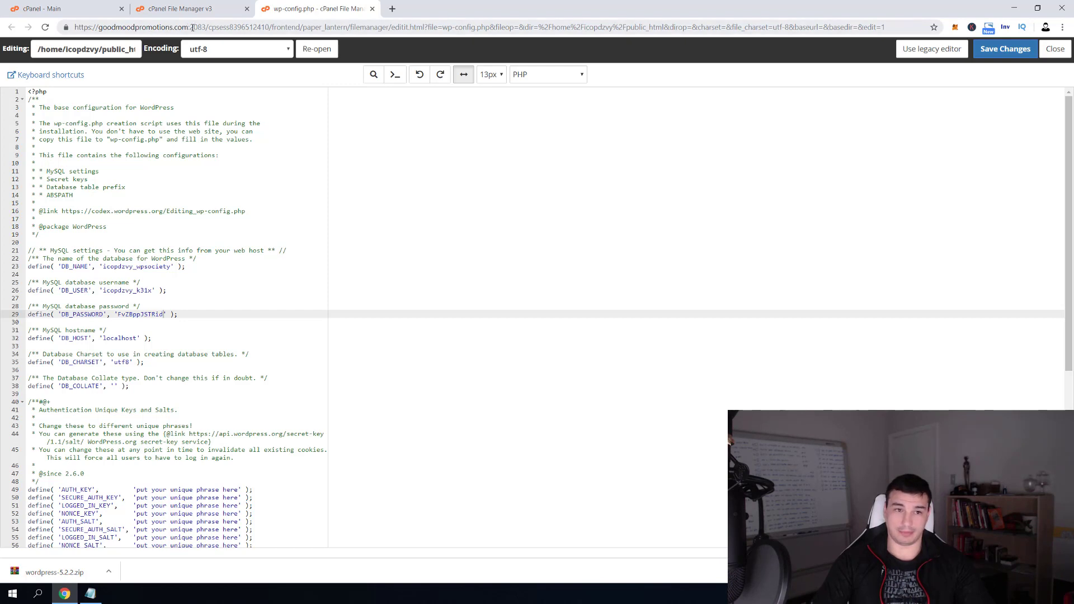
Load the domain in the browser and continue the installer with English (United States)
mouse_move(190, 26)
left_mouse_down()
mouse_move(75, 27)
mouse_move(470, 2)
mouse_move(112, 26)
mouse_move(296, 28)
mouse_move(408, 12)
left_mouse_up()
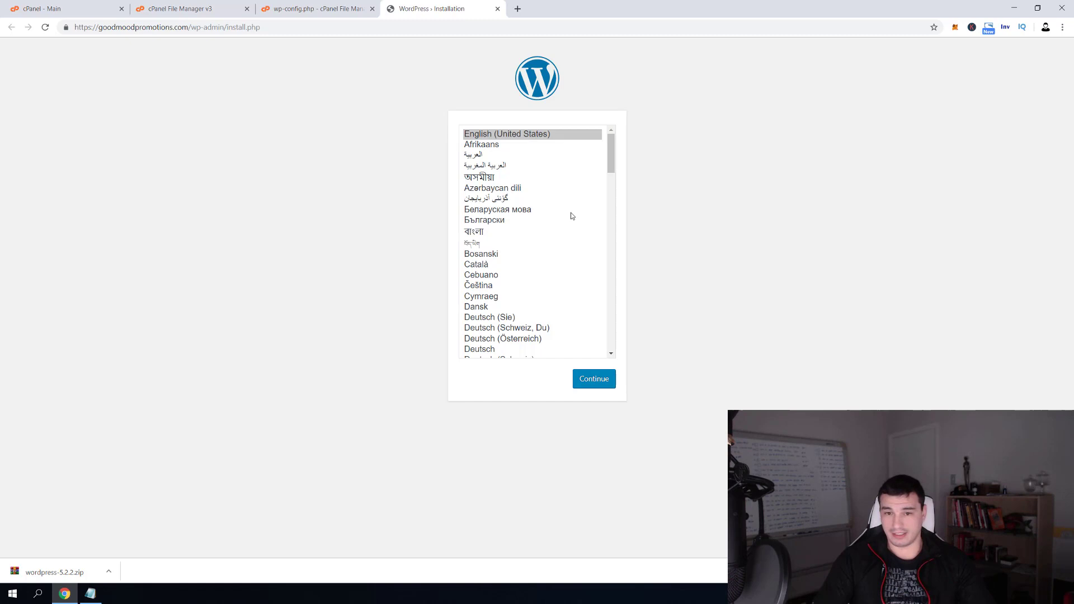
left_click_drag(609, 164, 500, 155)
left_click(593, 384)
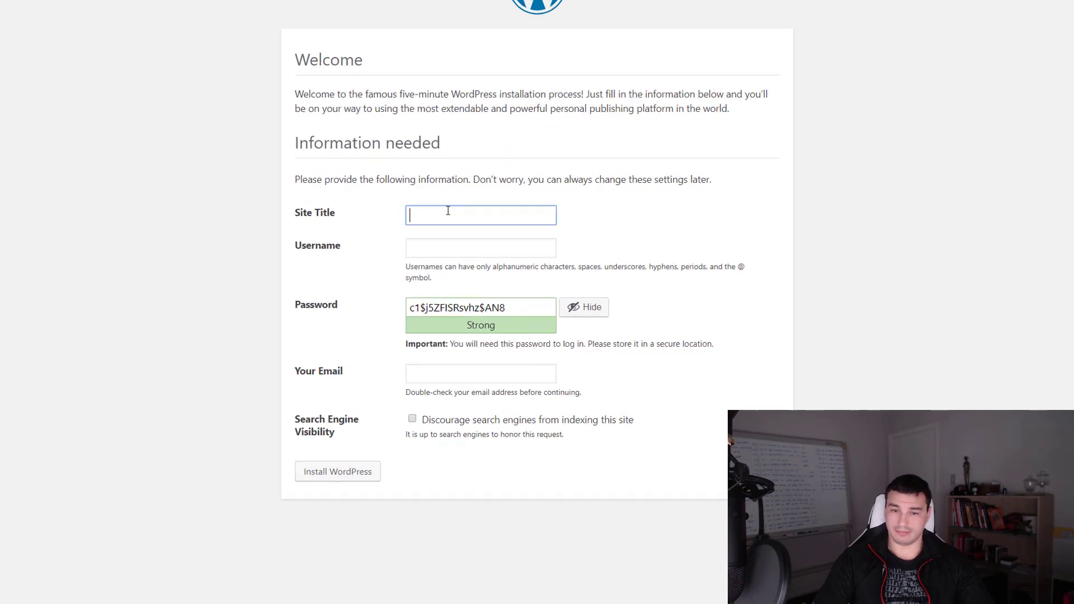
Enter site title 'Title', username 'admin', and a weak password, confirming its use
type("Title")
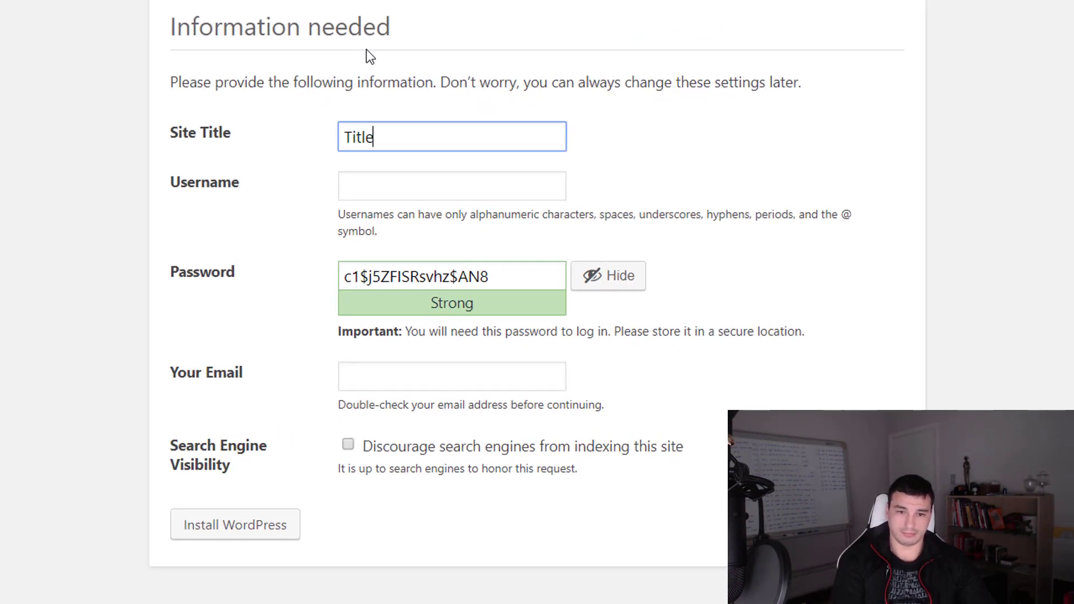
key("Tab")
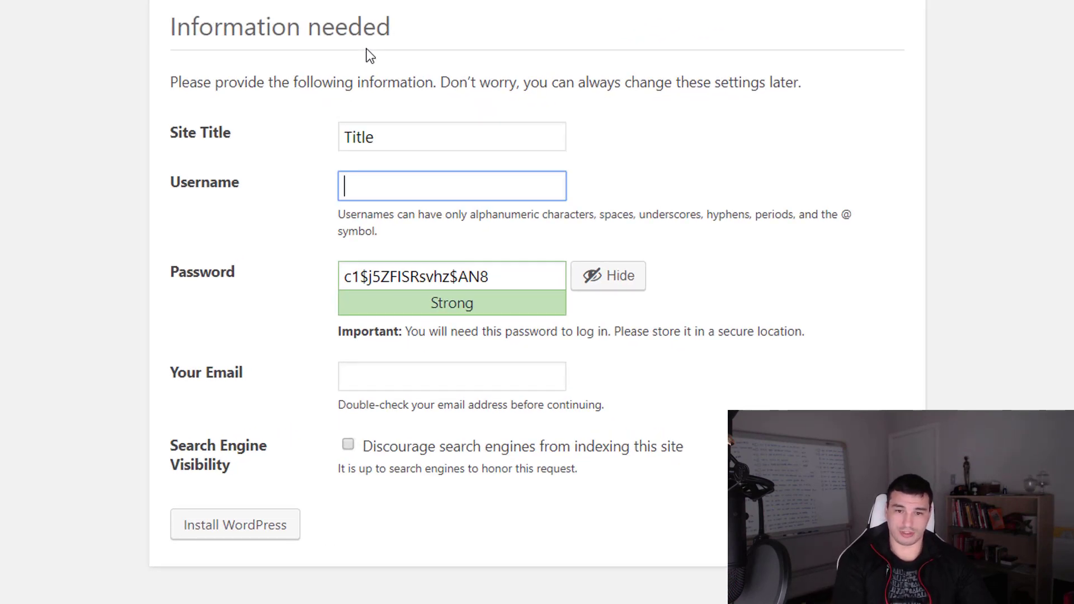
type("admin")
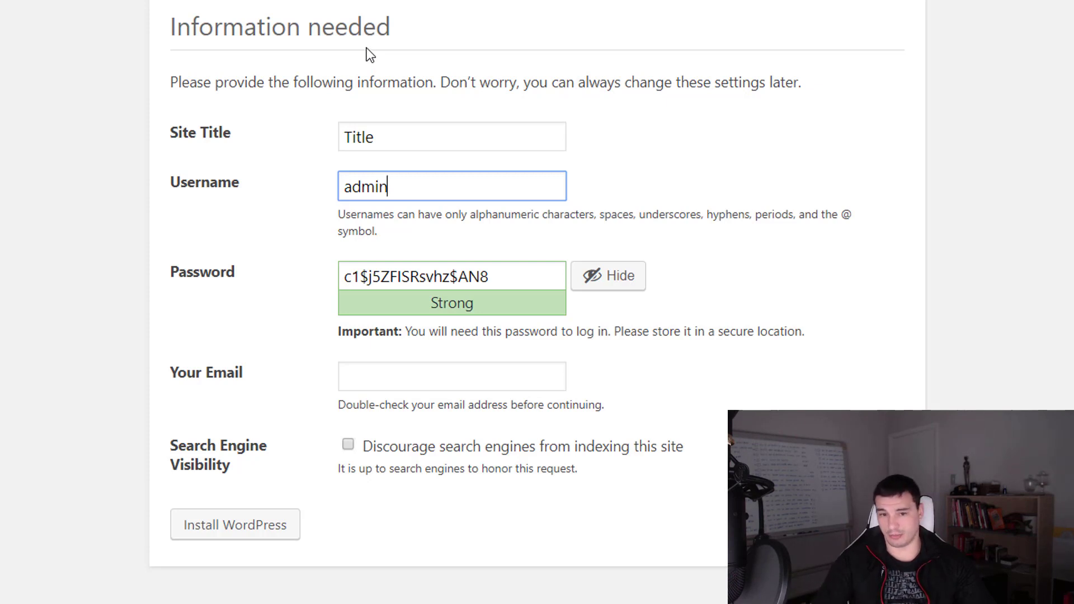
triple_click(523, 275)
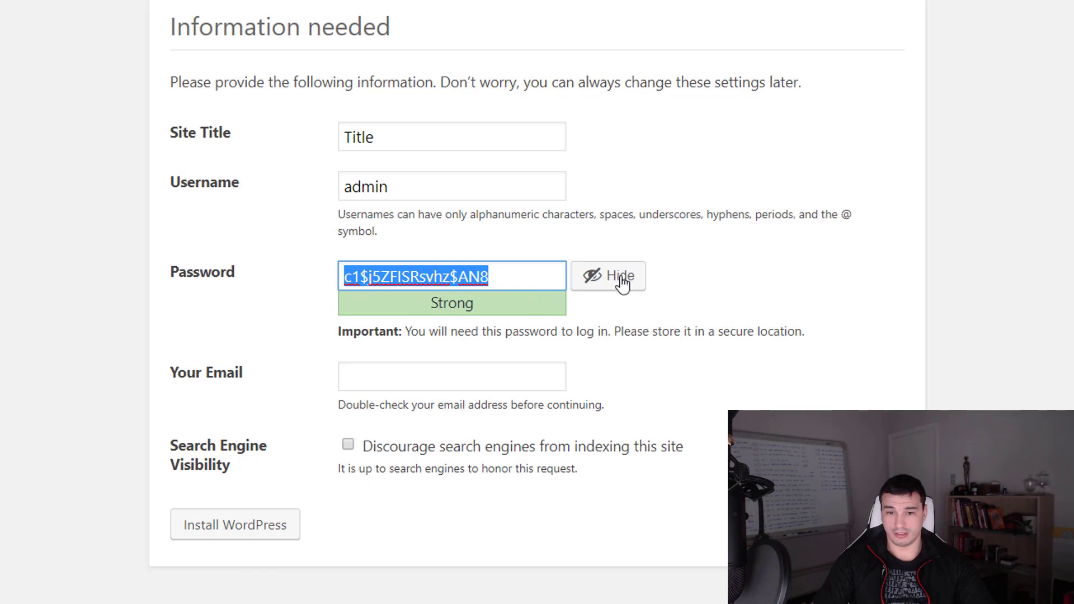
type("anyp")
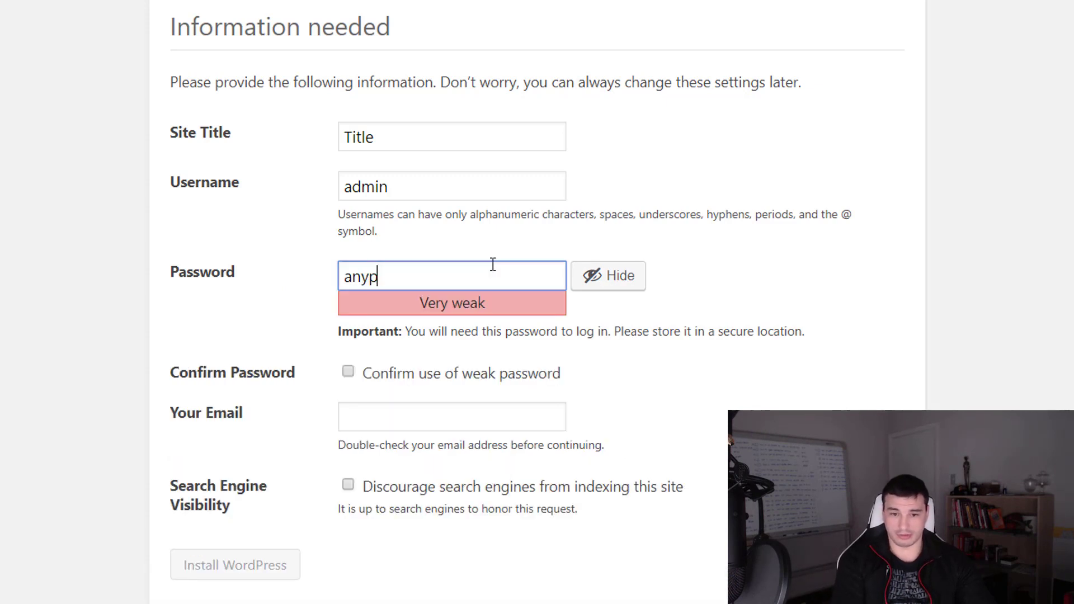
type("assword")
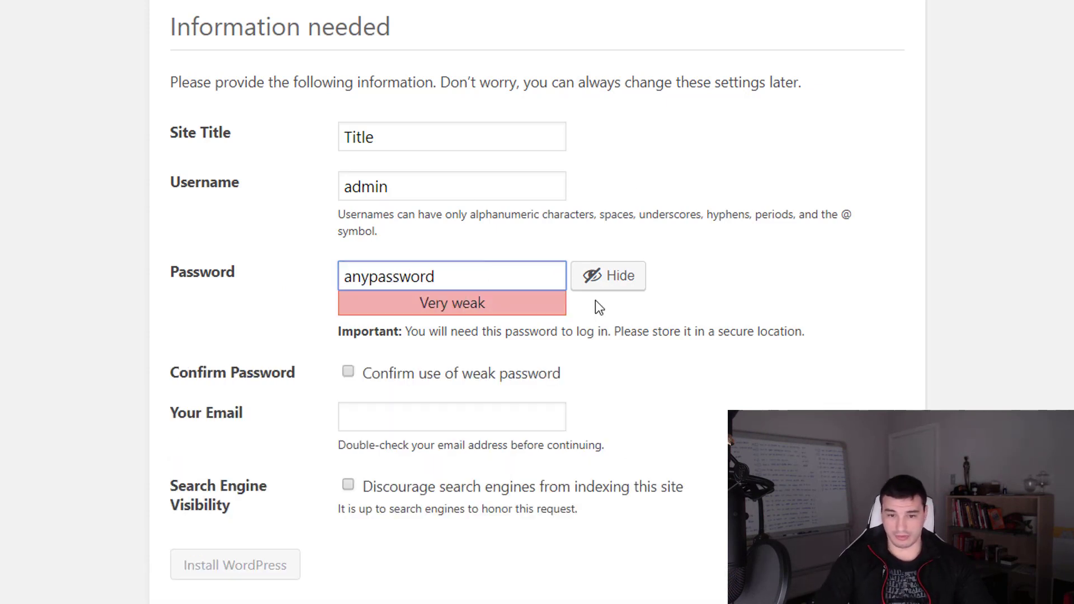
left_click(348, 372)
Fill in the admin e-mail address and tick Discourage search engines from indexing
left_click(362, 424)
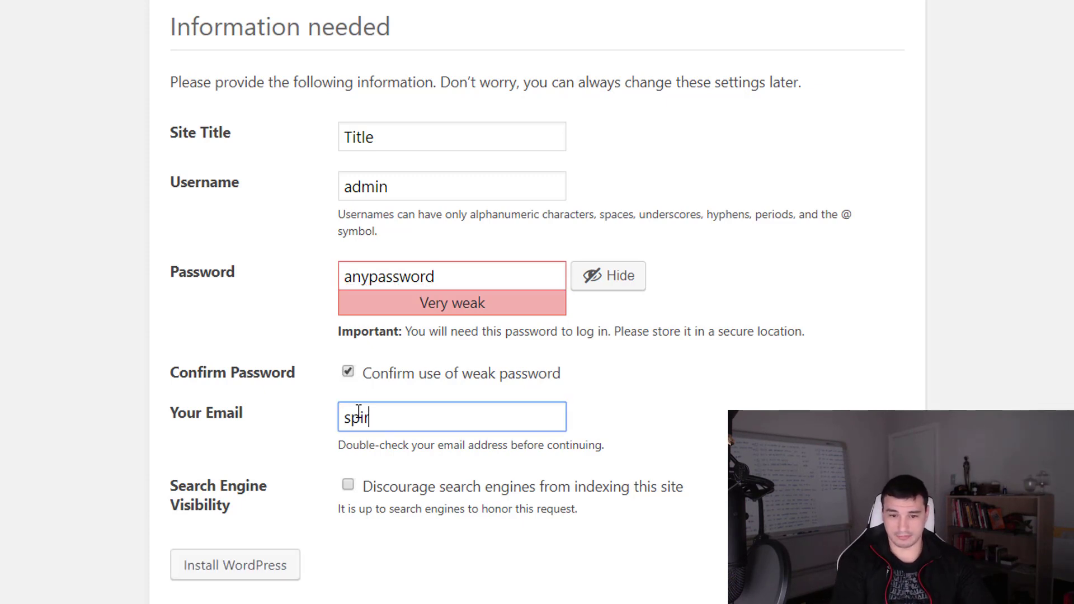
left_click(201, 464)
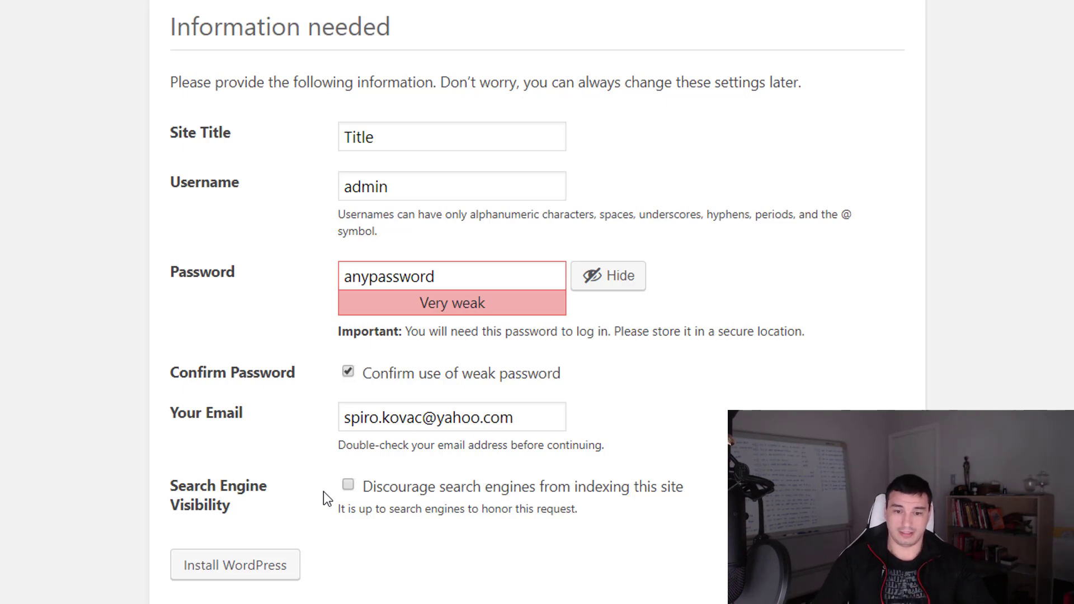
left_click(348, 486)
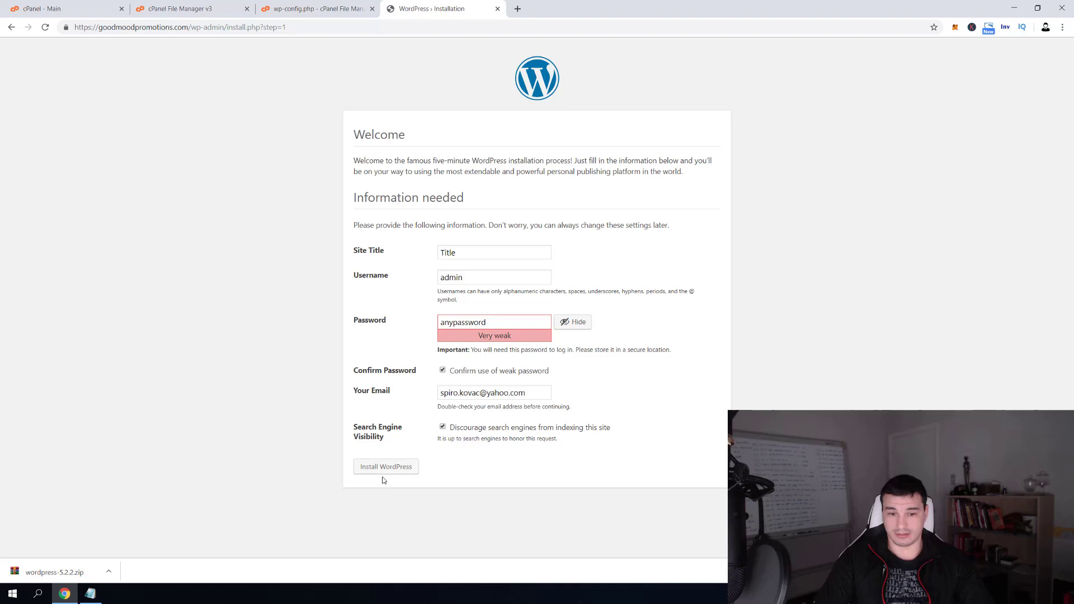
Install WordPress and log in as admin with the account password
left_click(377, 466)
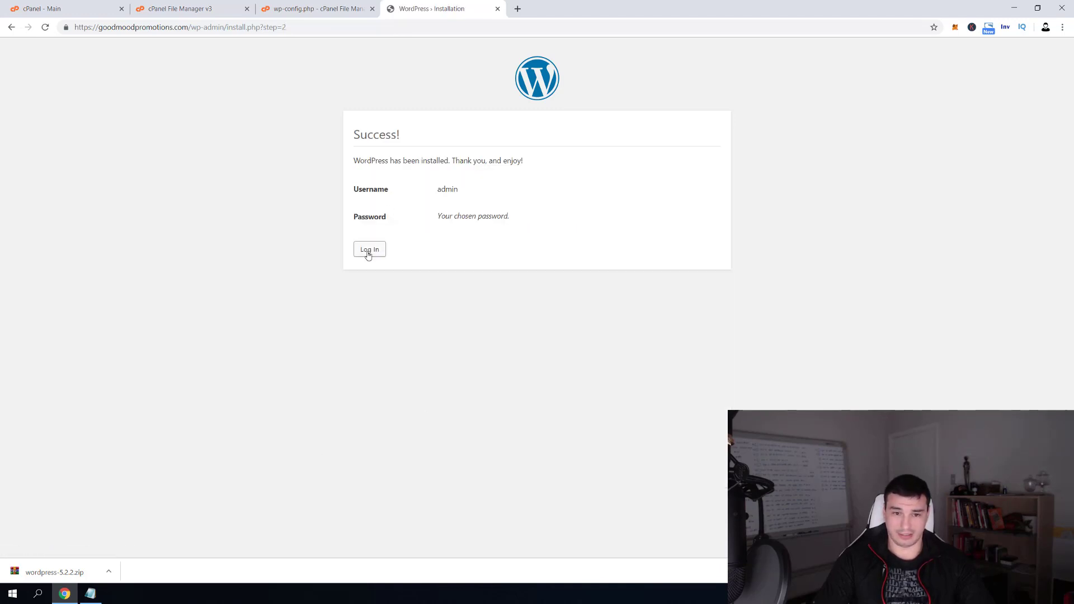
left_click(368, 249)
type("admin")
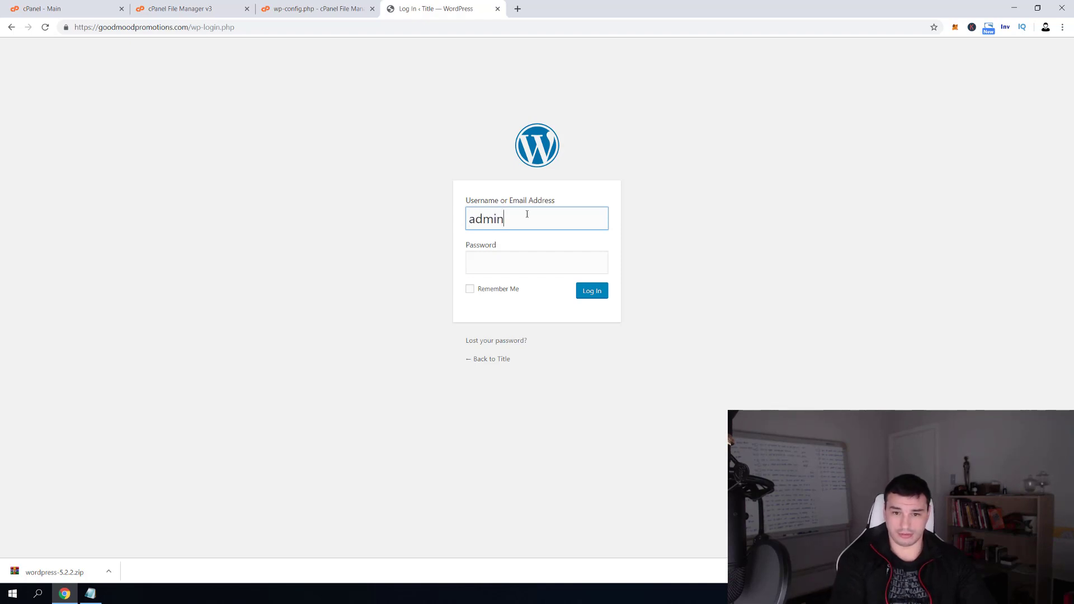
key("Tab")
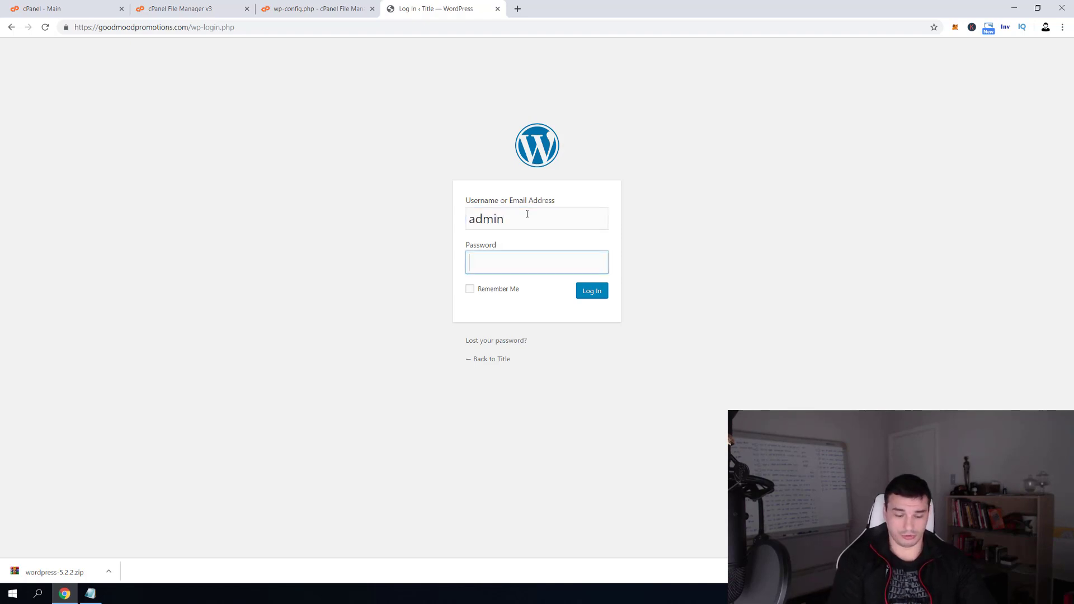
type("••")
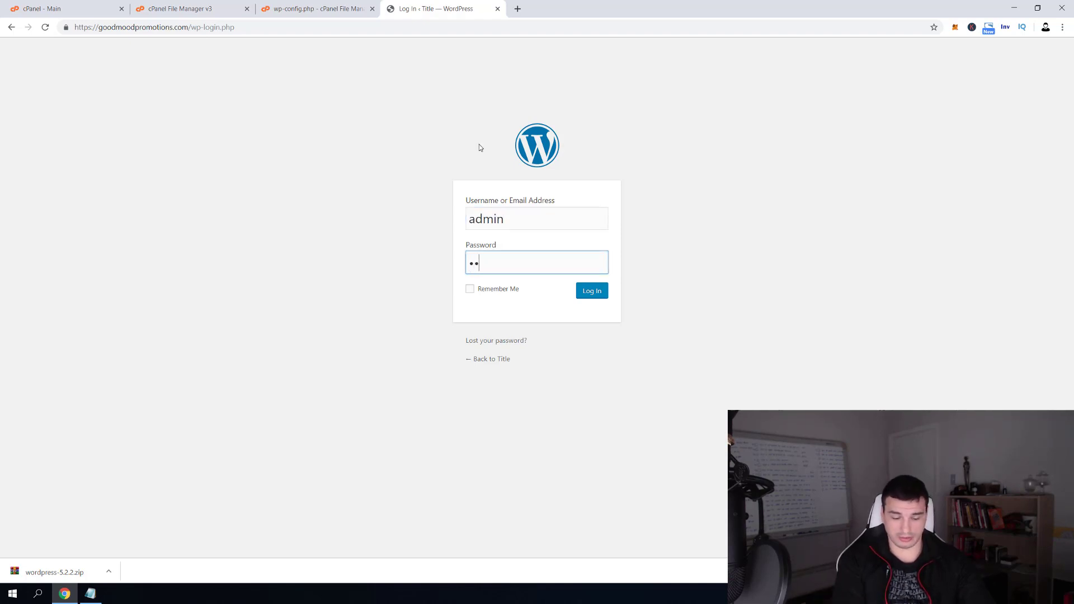
type("•")
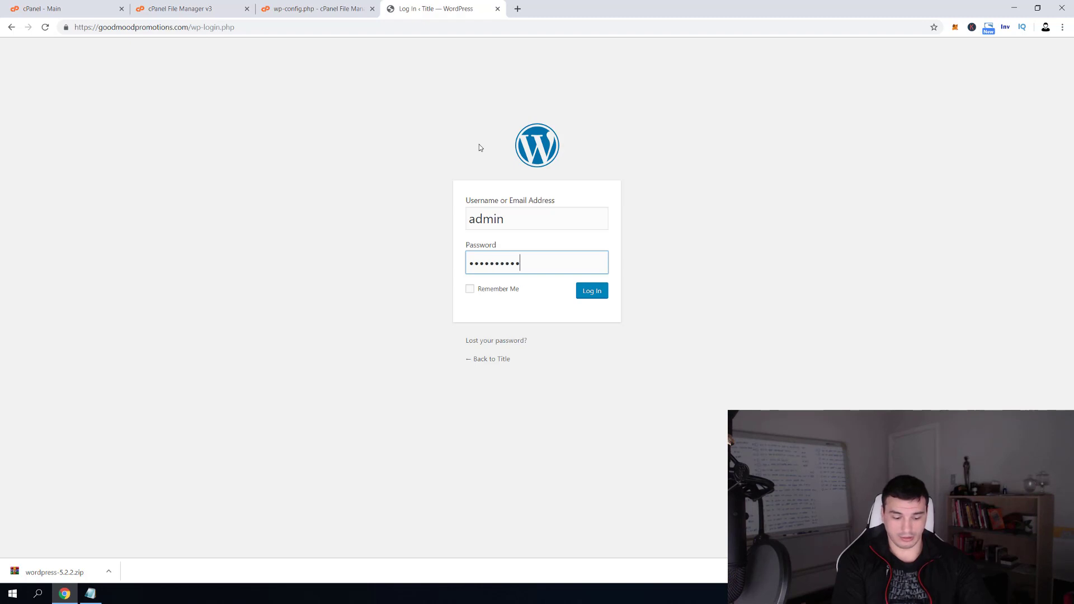
key("Return")
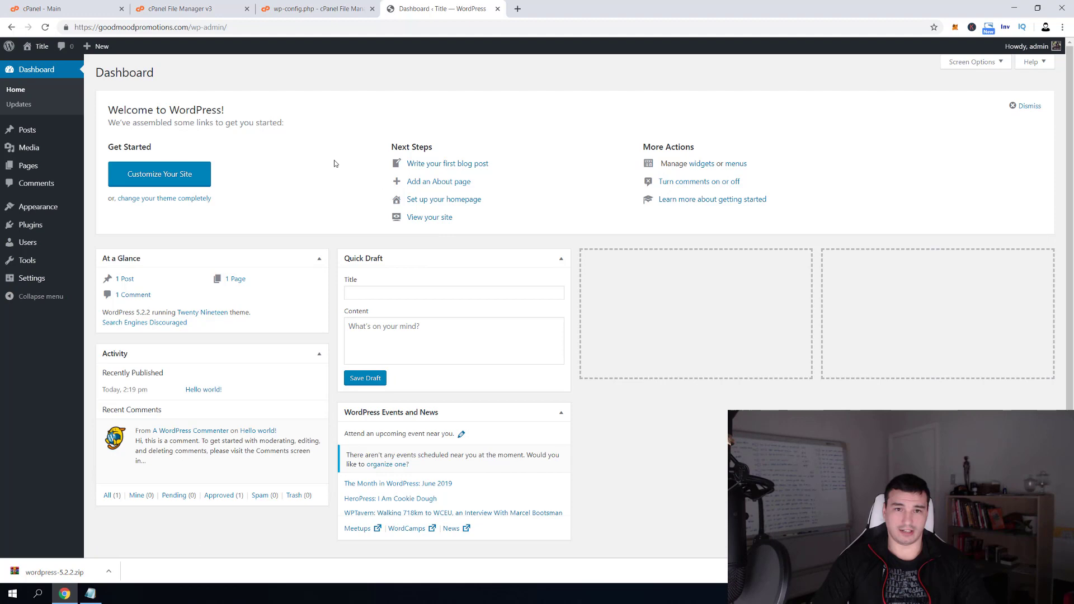
Visit the live site and view its Hello world! front page
left_click(36, 65)
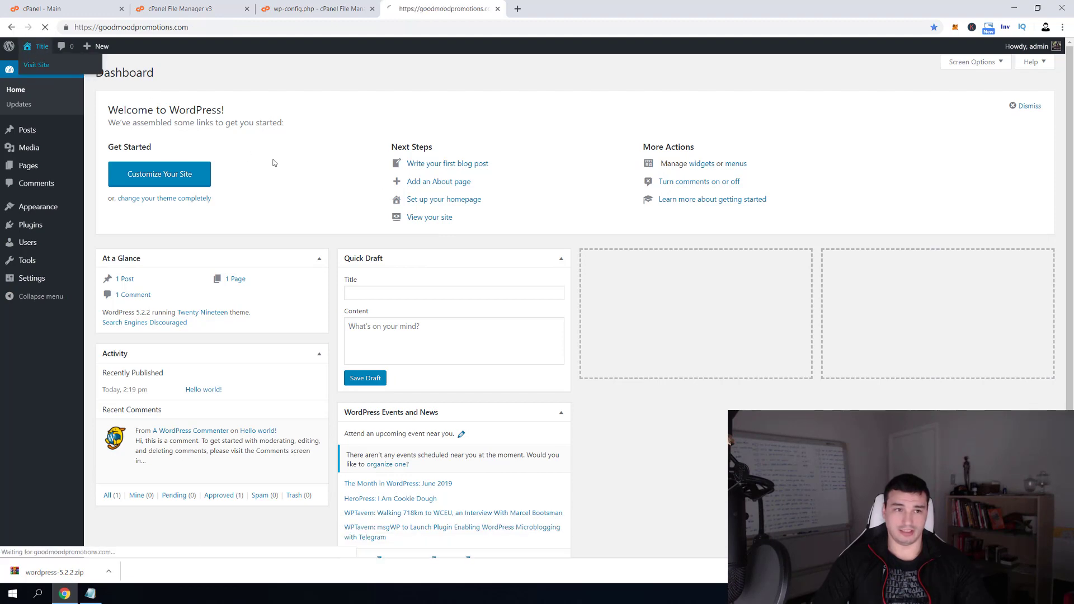
scroll(548, 278, "down", 5)
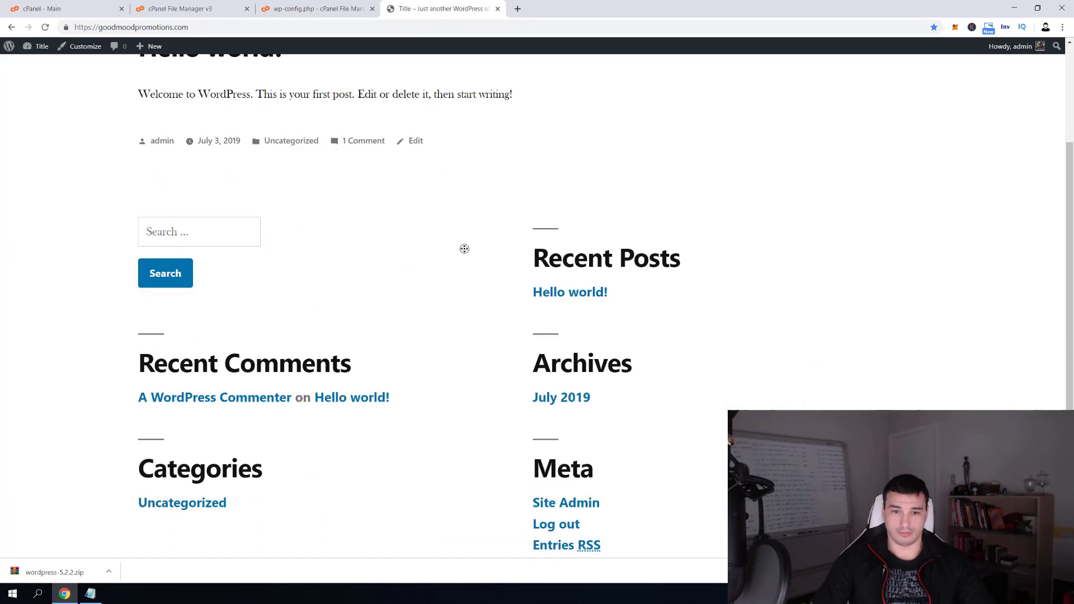
scroll(470, 372, "up", 5)
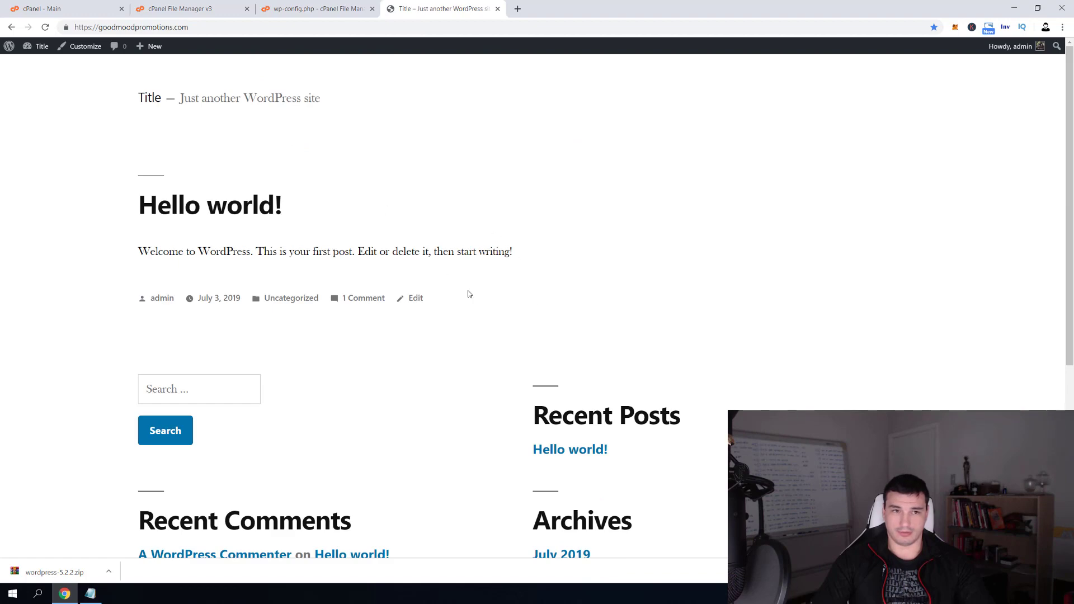